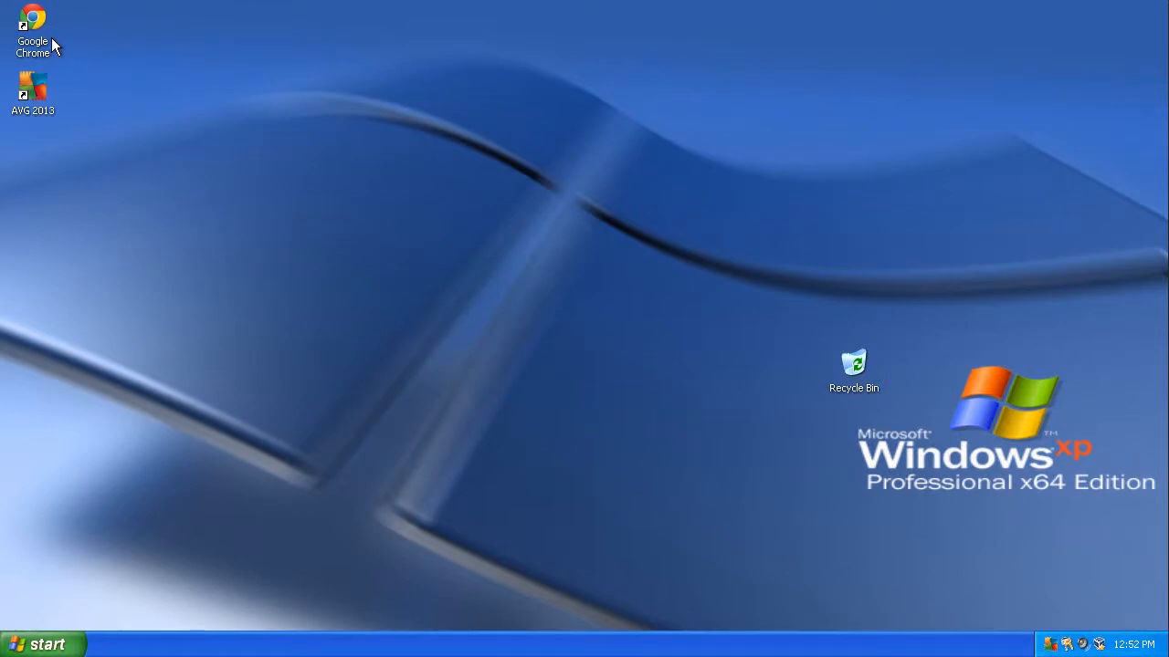
double_click(32, 18)
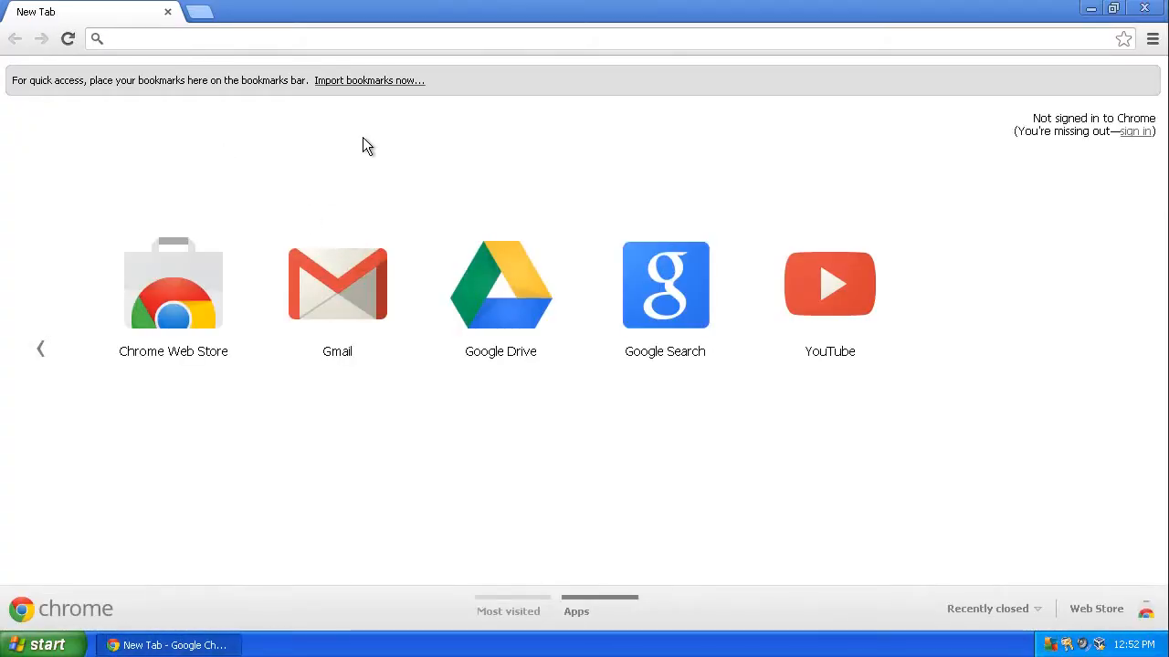
type("www")
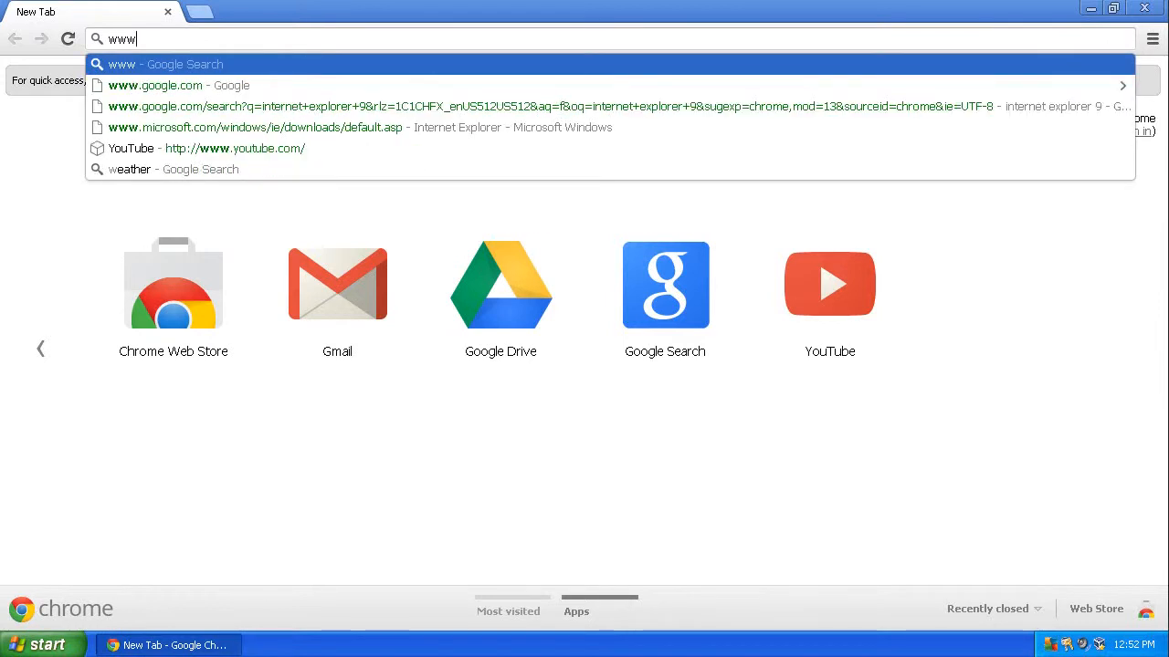
type(".ubu")
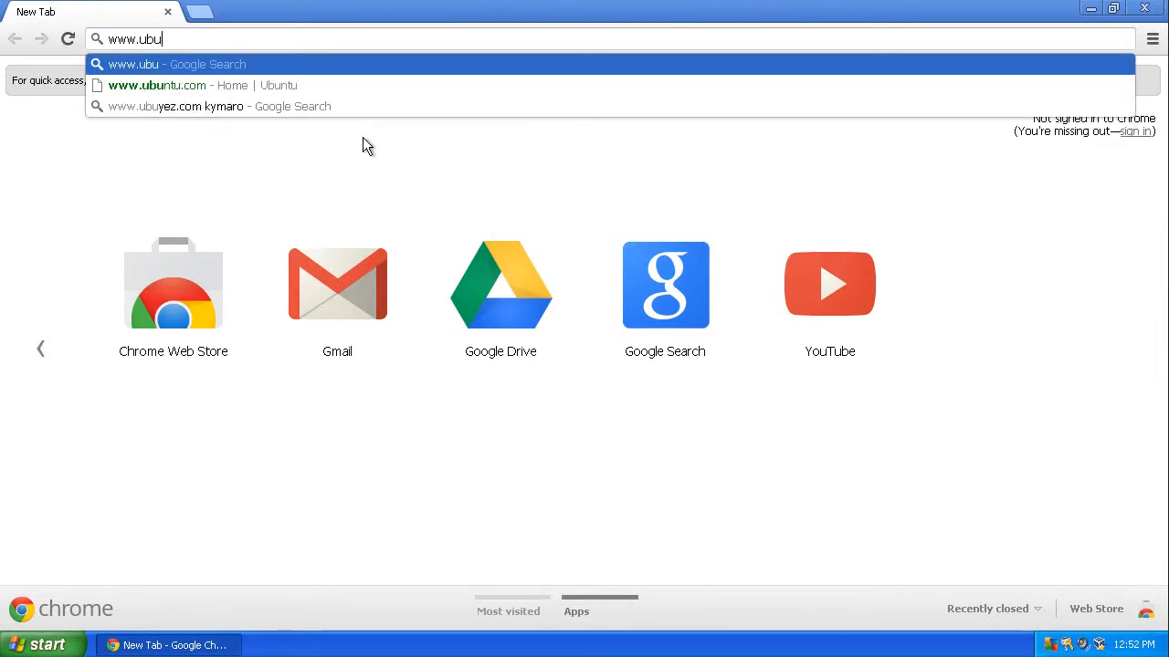
type("ntu.")
key("Return")
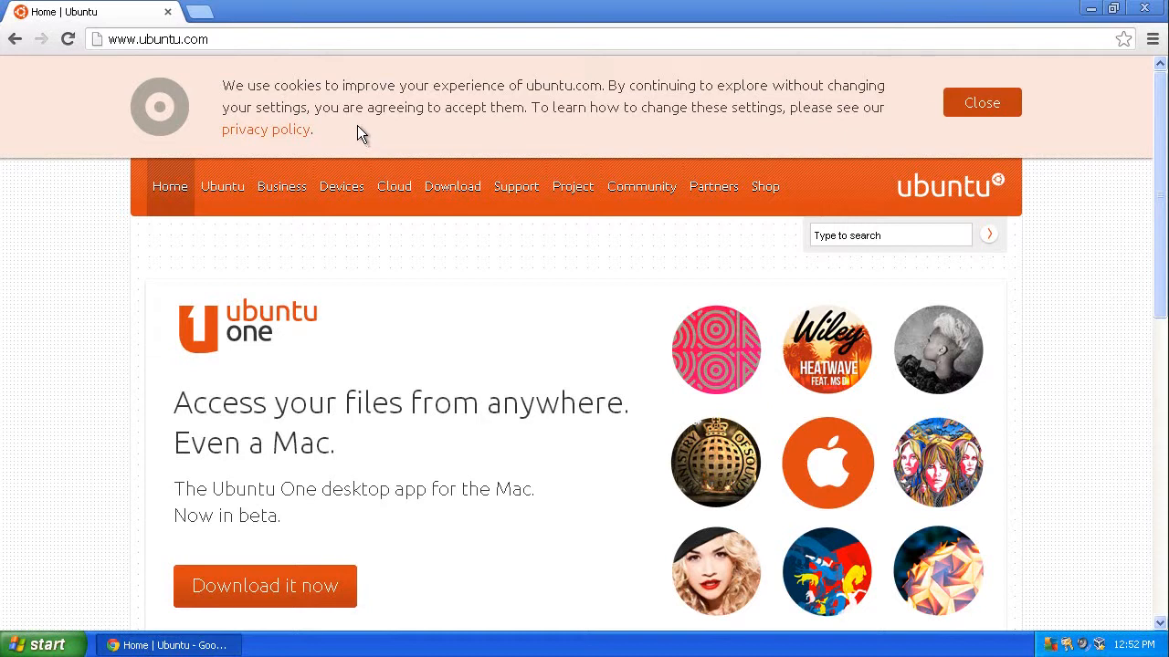
Step: Dismiss the cookie notice and open the Ubuntu Desktop download page
left_click(977, 104)
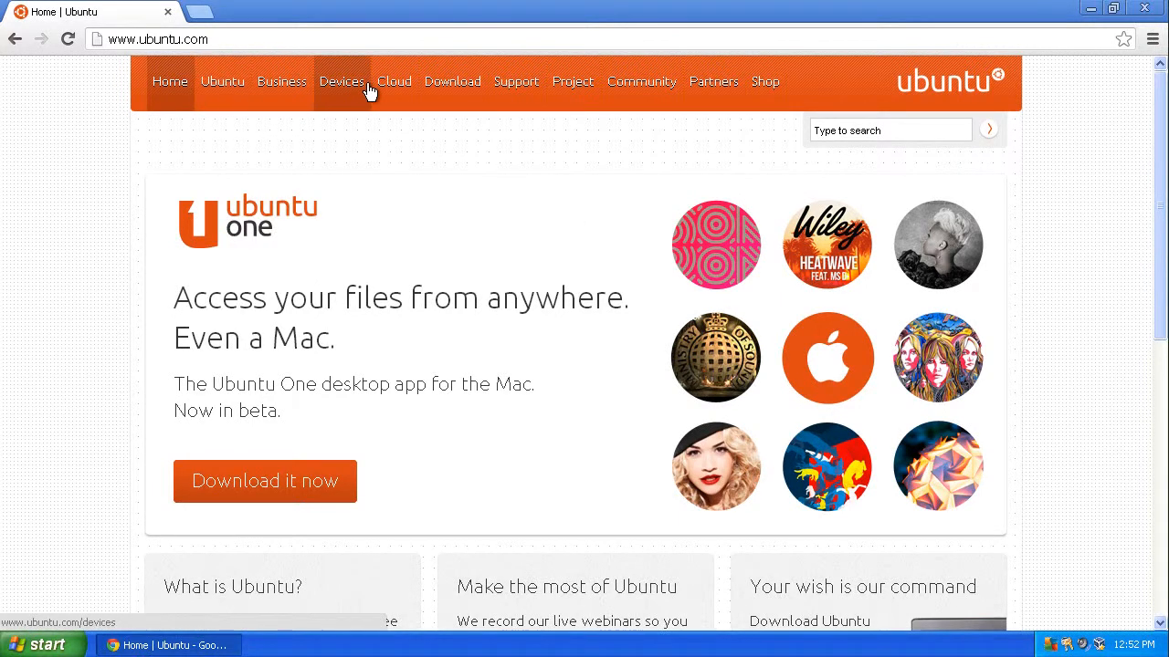
left_click(465, 91)
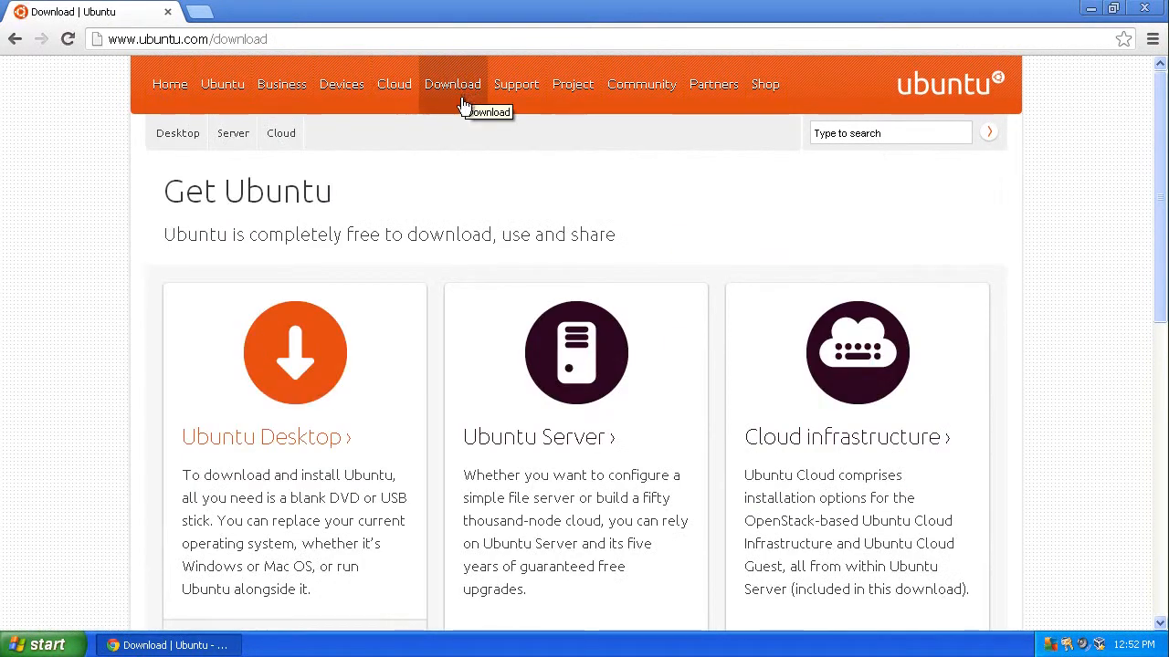
left_click(302, 441)
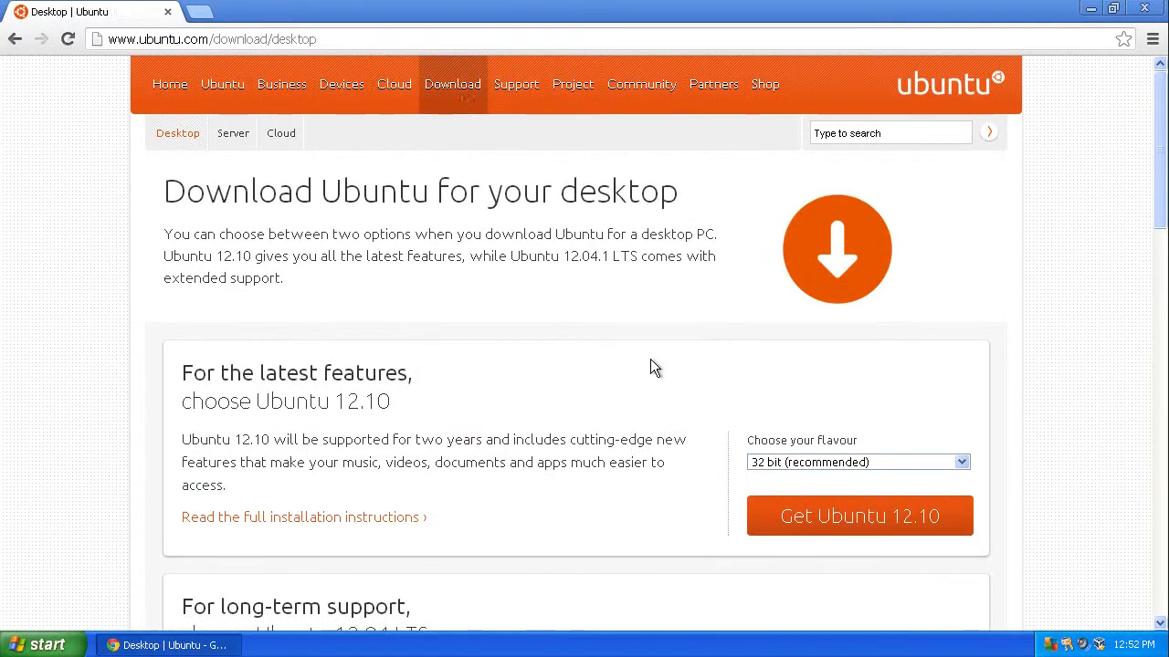
Step: Set the flavour for Ubuntu 12.04 LTS to 64 bit
scroll(651, 360, "down", 3)
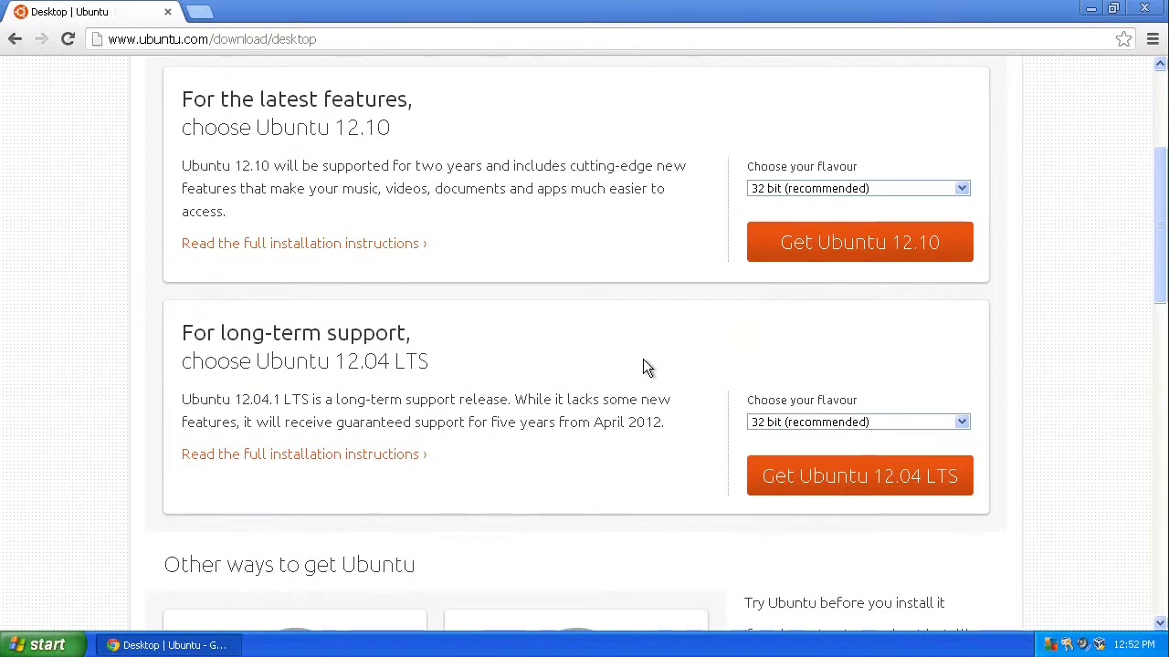
scroll(643, 365, "down", 1)
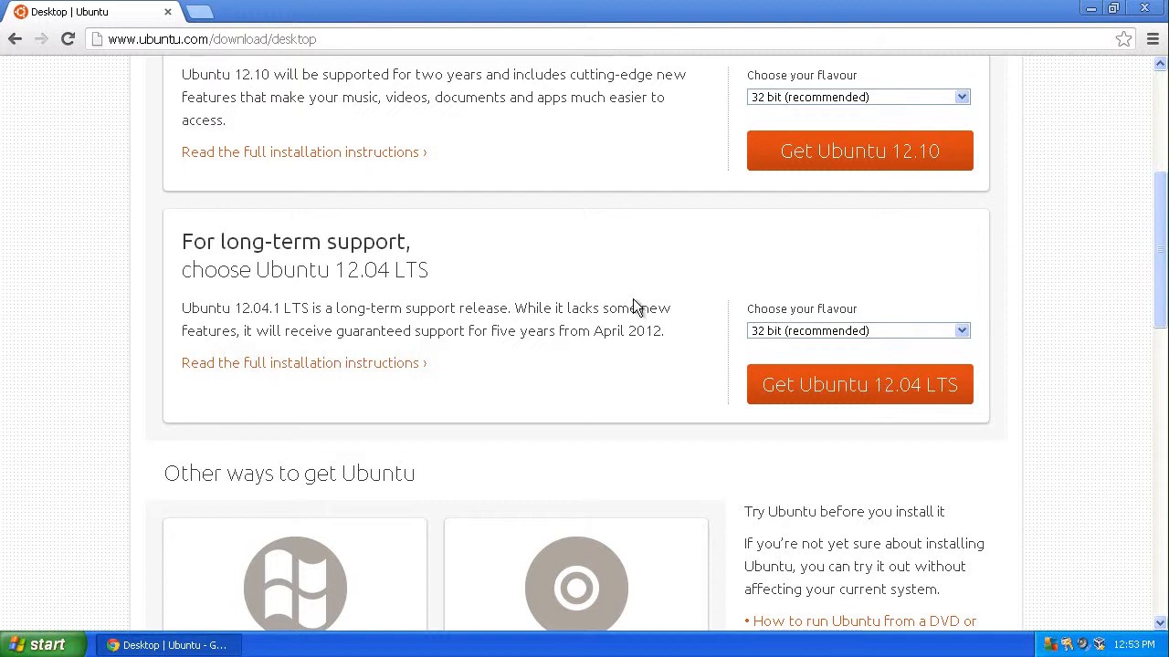
left_click(915, 328)
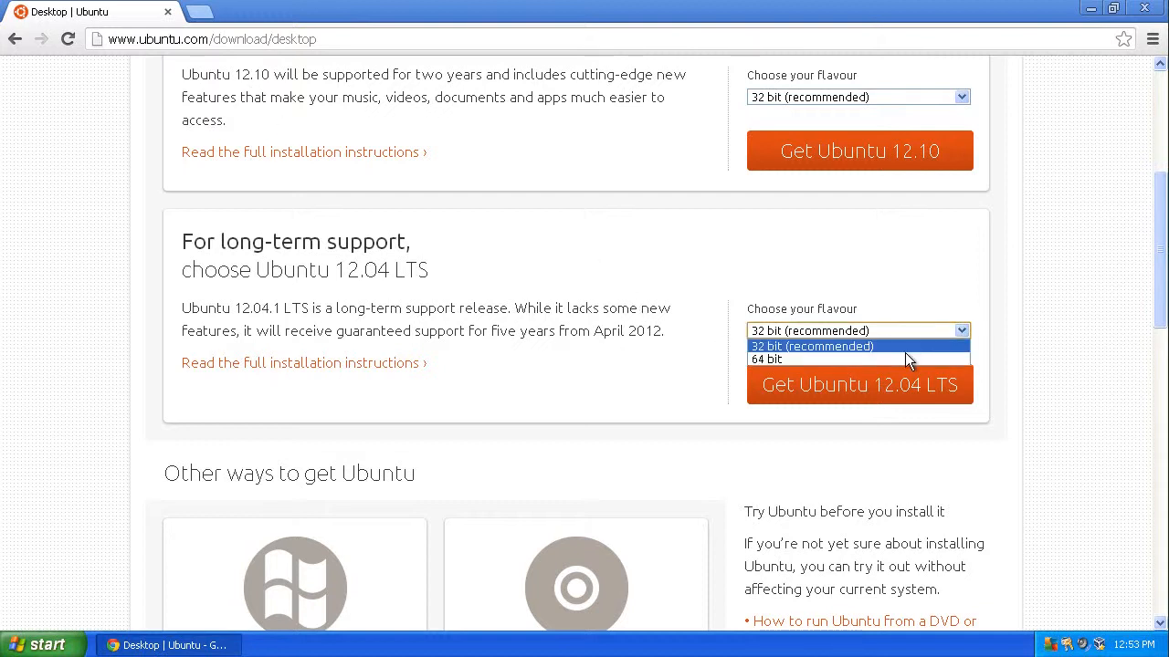
left_click(902, 361)
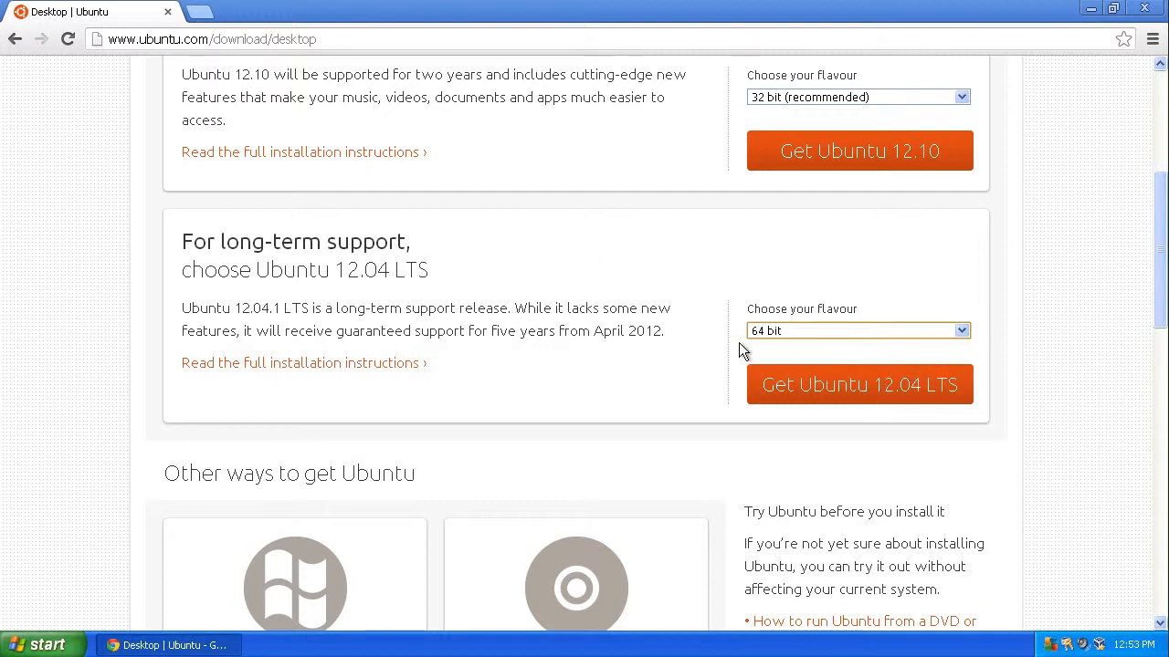
left_click(806, 332)
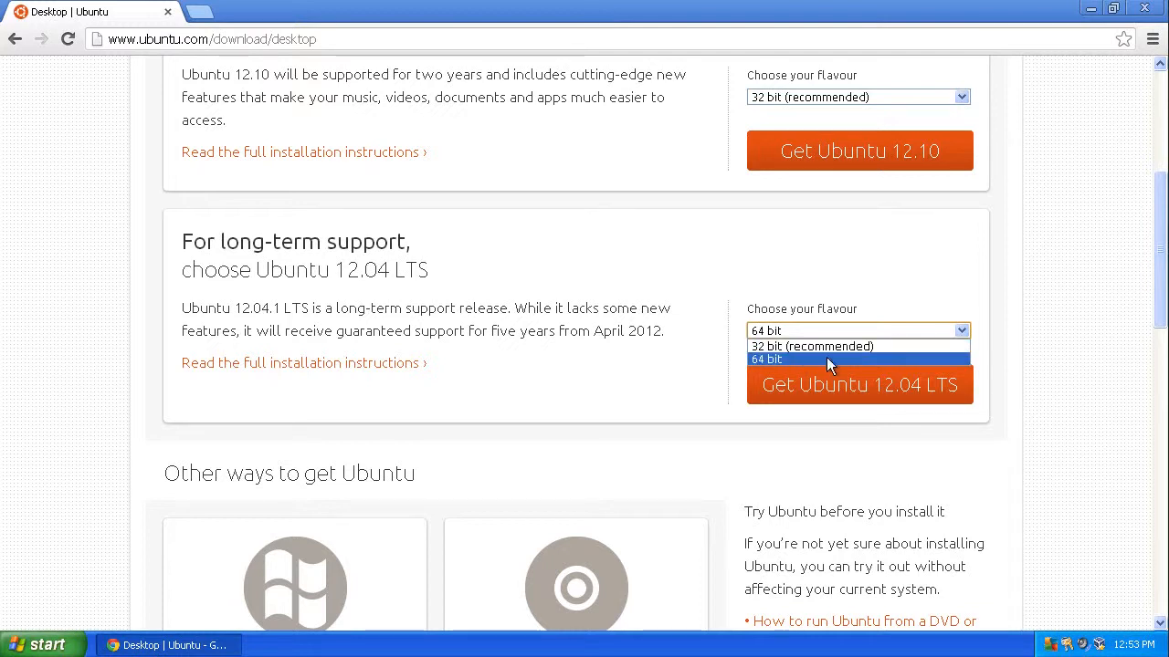
left_click(826, 358)
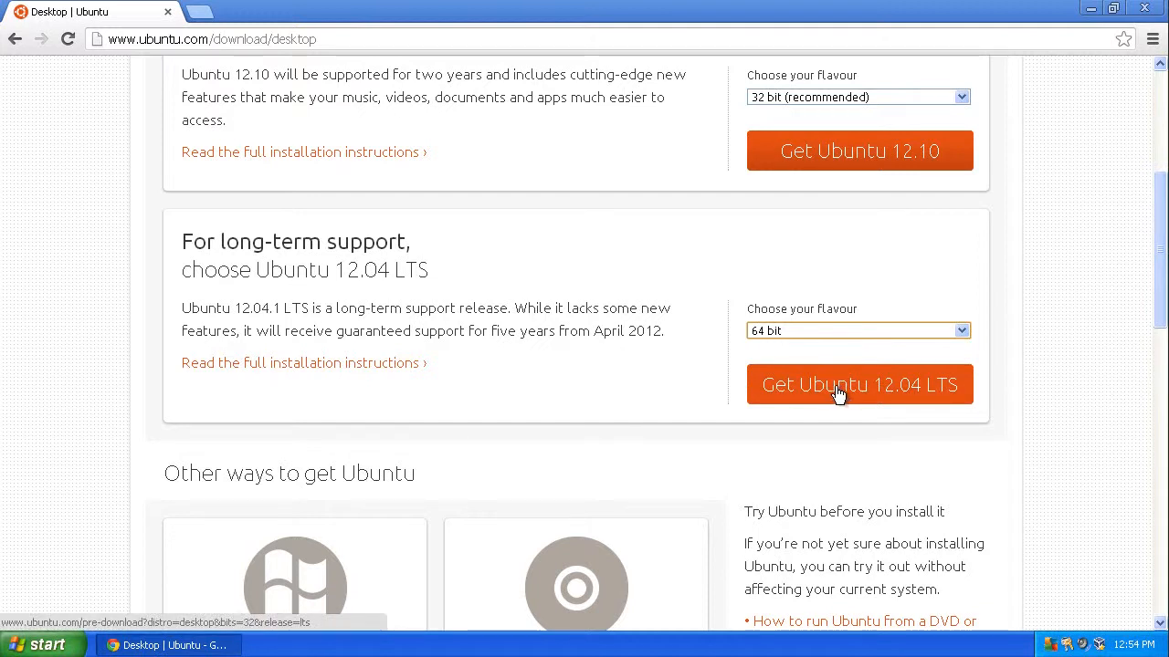
Step: Request the Ubuntu 12.04 LTS download, skipping the contribution page
left_click(838, 391)
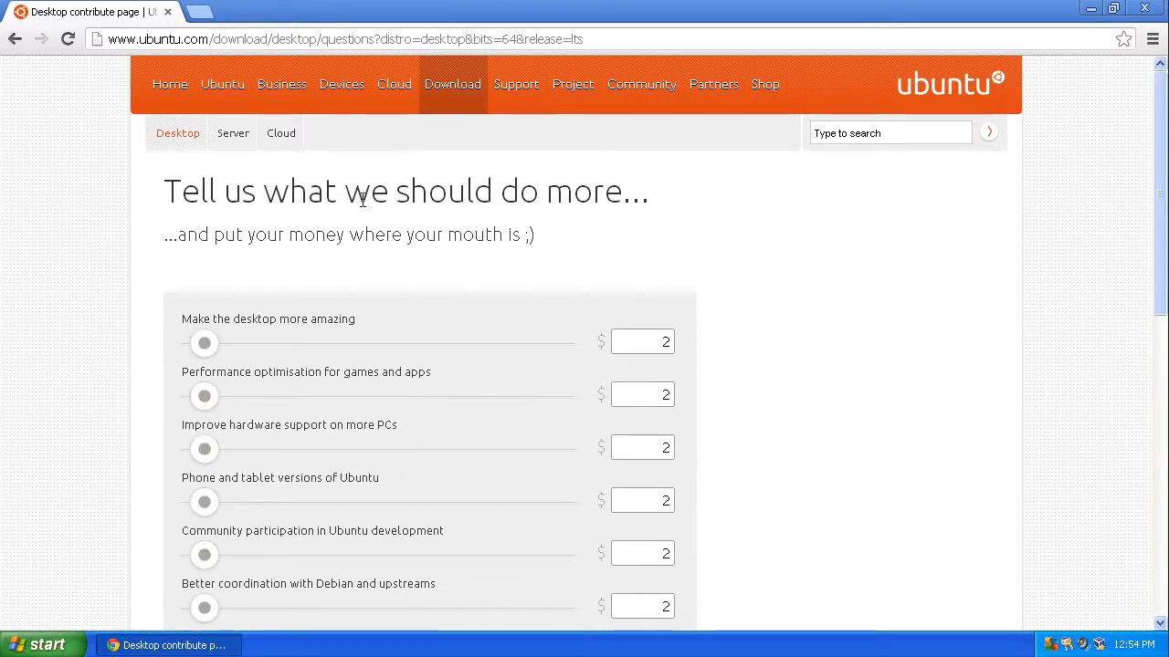
scroll(431, 229, "down", 5)
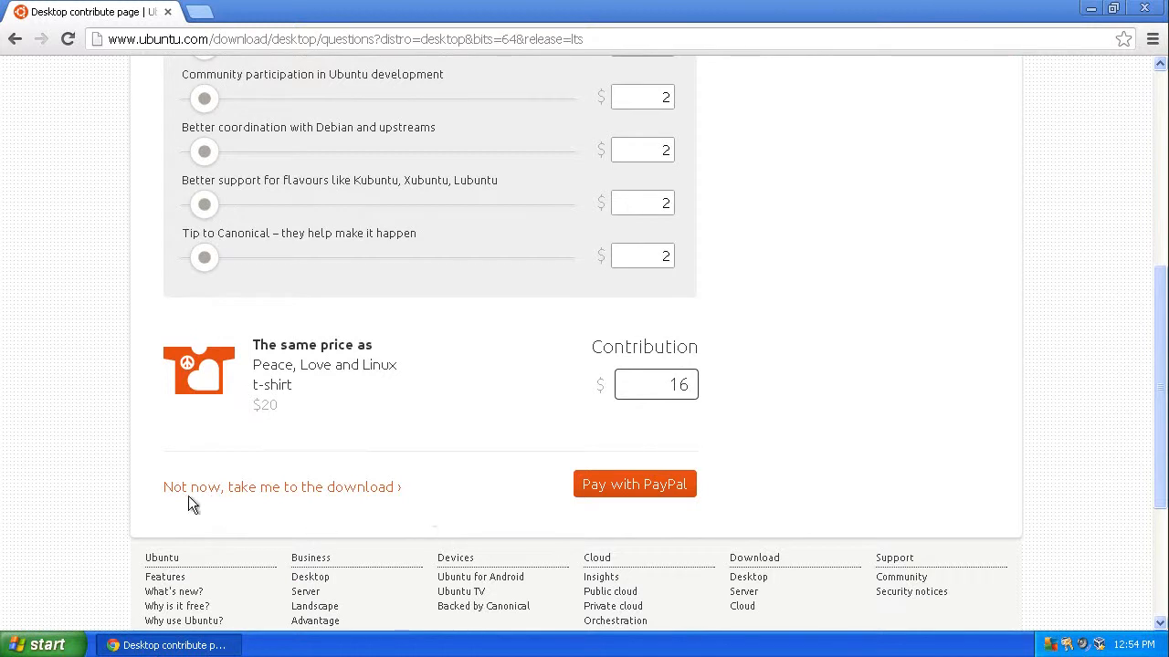
left_click(296, 495)
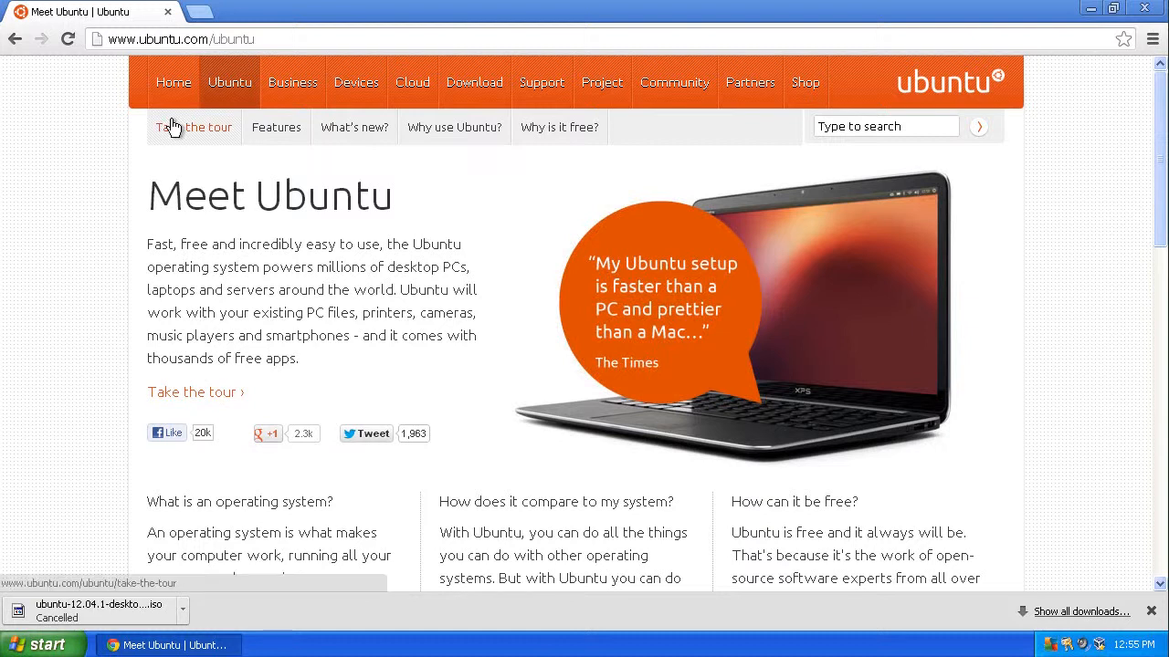
Step: Start the online Ubuntu tour and choose to show yourself around
left_click(189, 394)
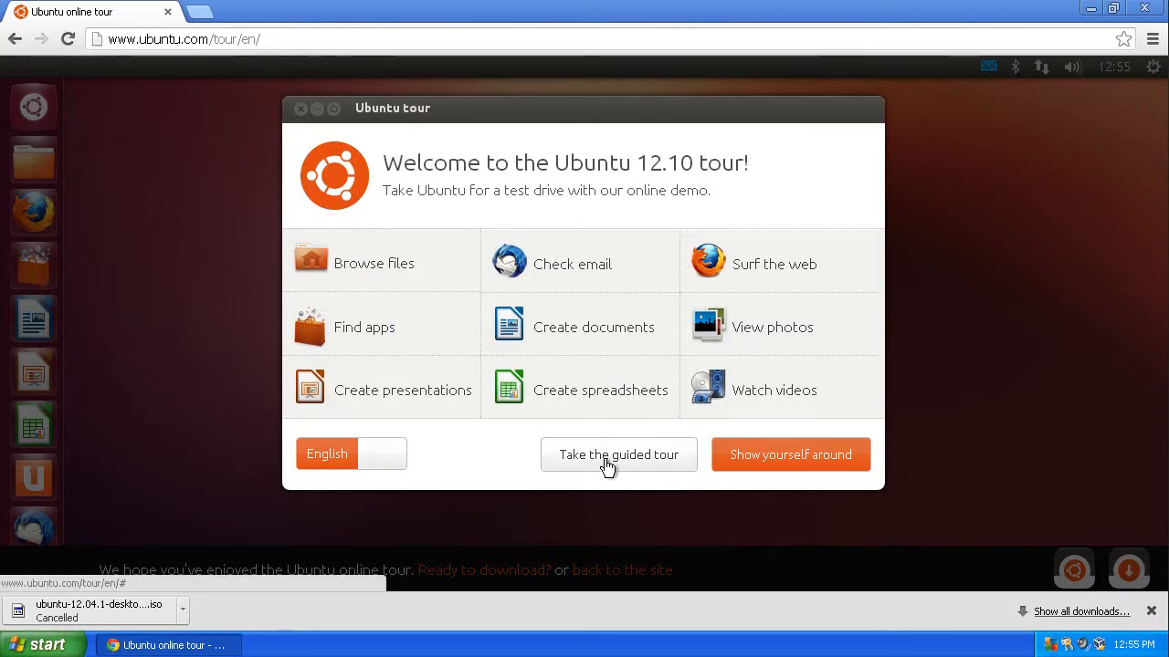
left_click(753, 466)
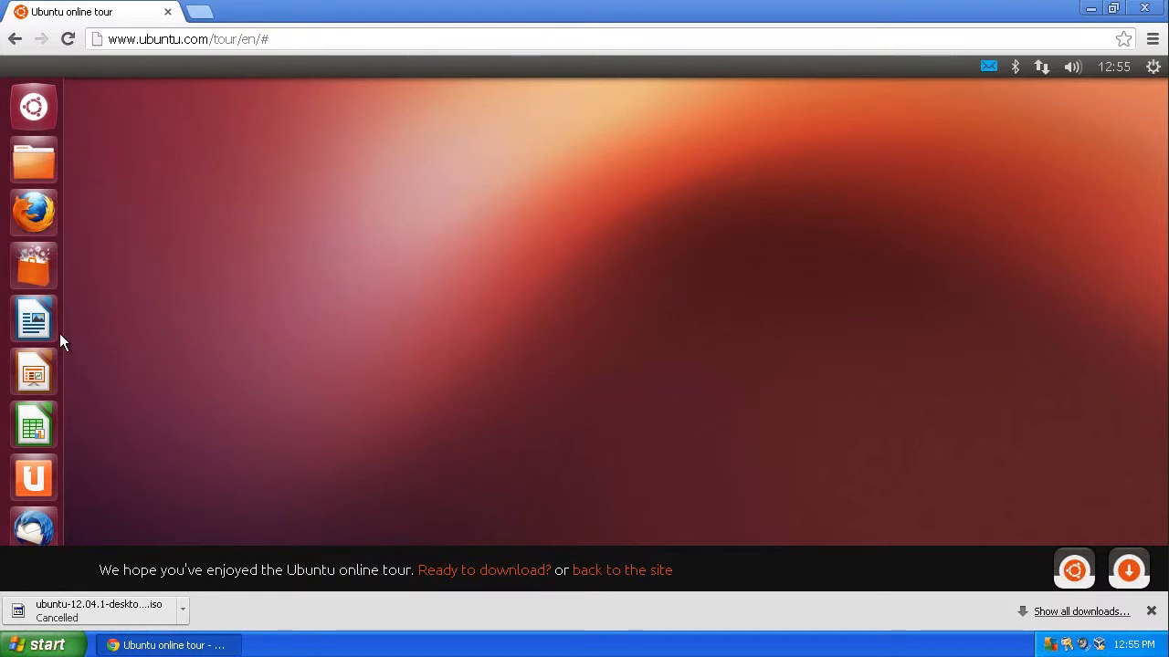
Step: Explore the tour's dash by searching for applications, then close it and try the top panel
left_click(43, 111)
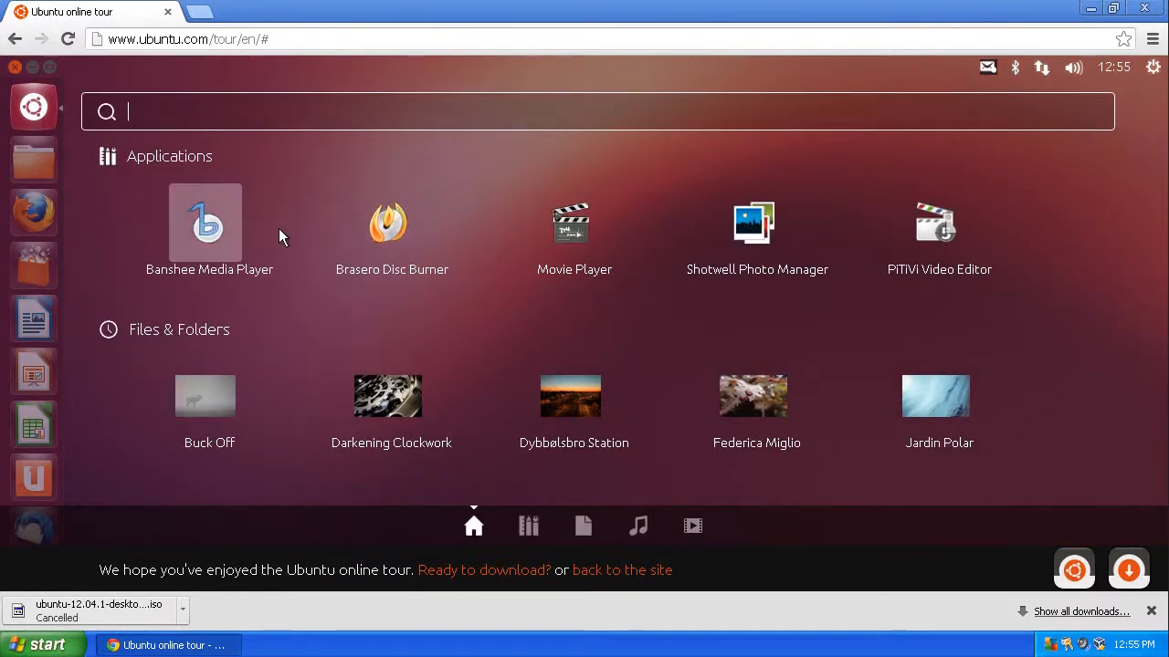
type("f")
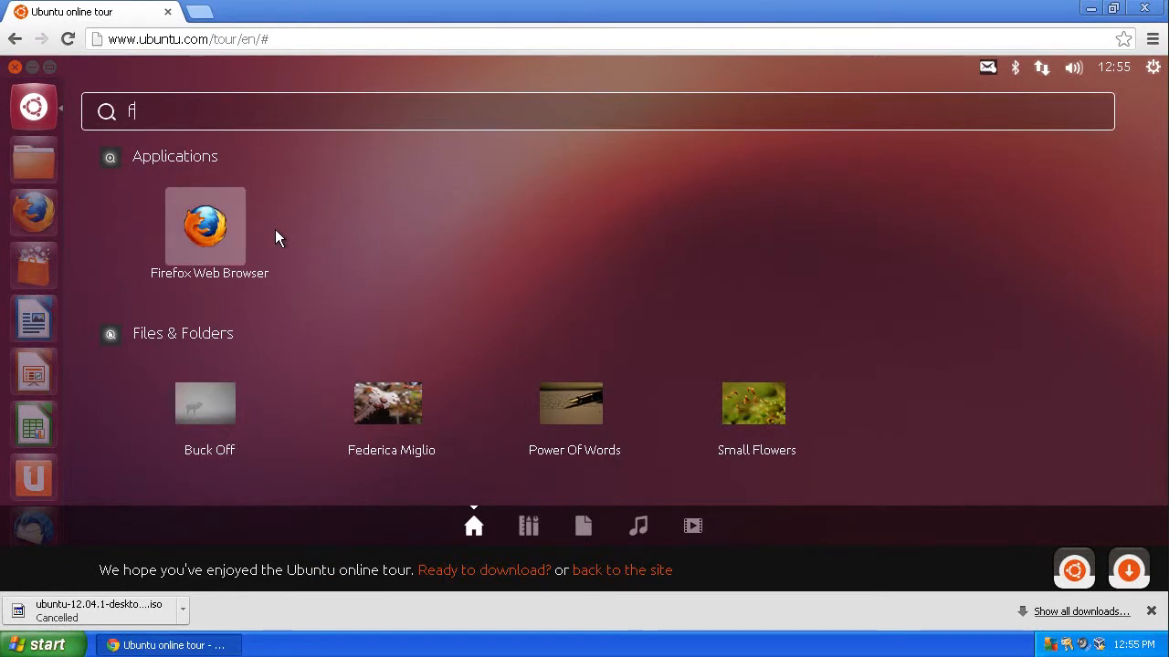
key("BackSpace")
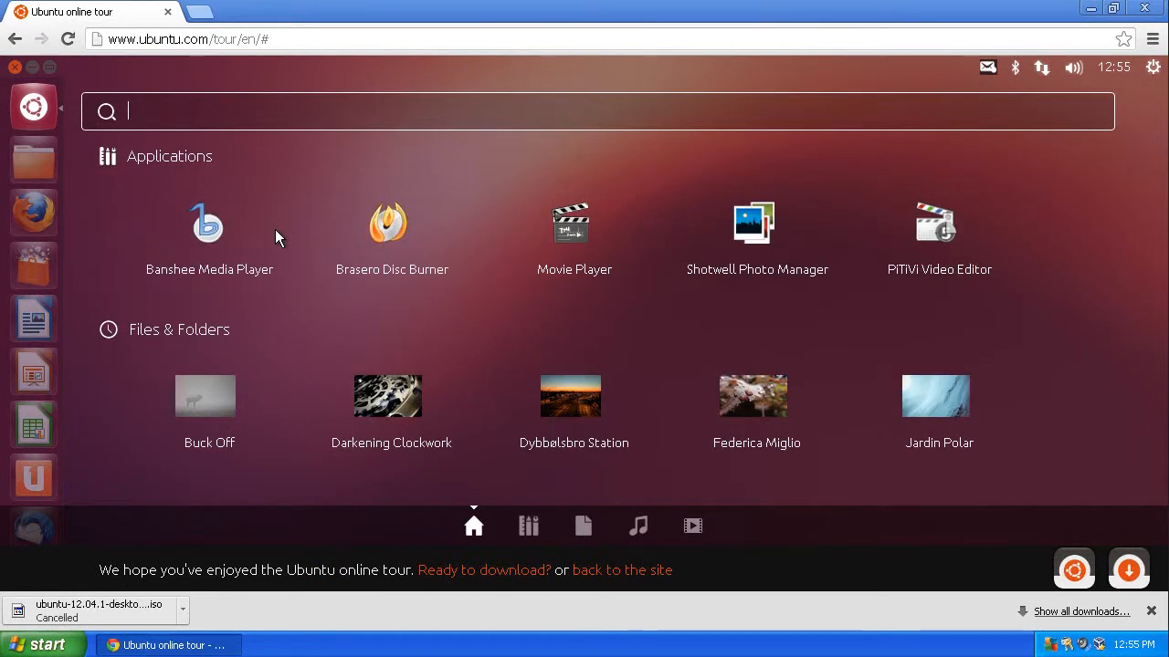
type("ch")
key("BackSpace")
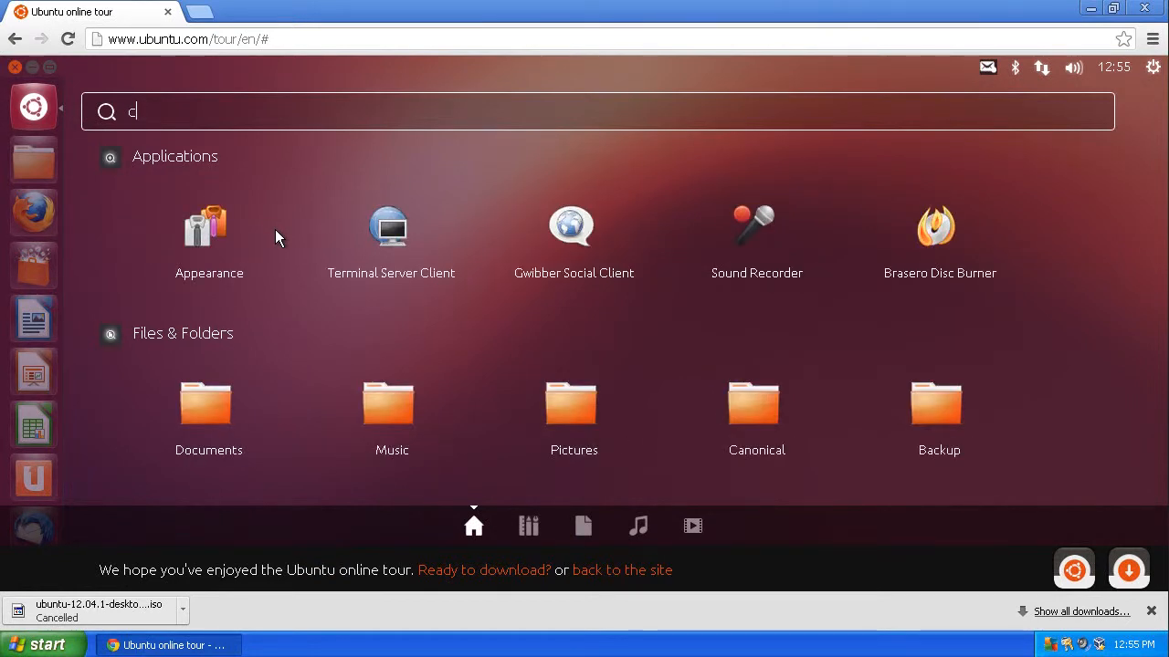
key("BackSpace")
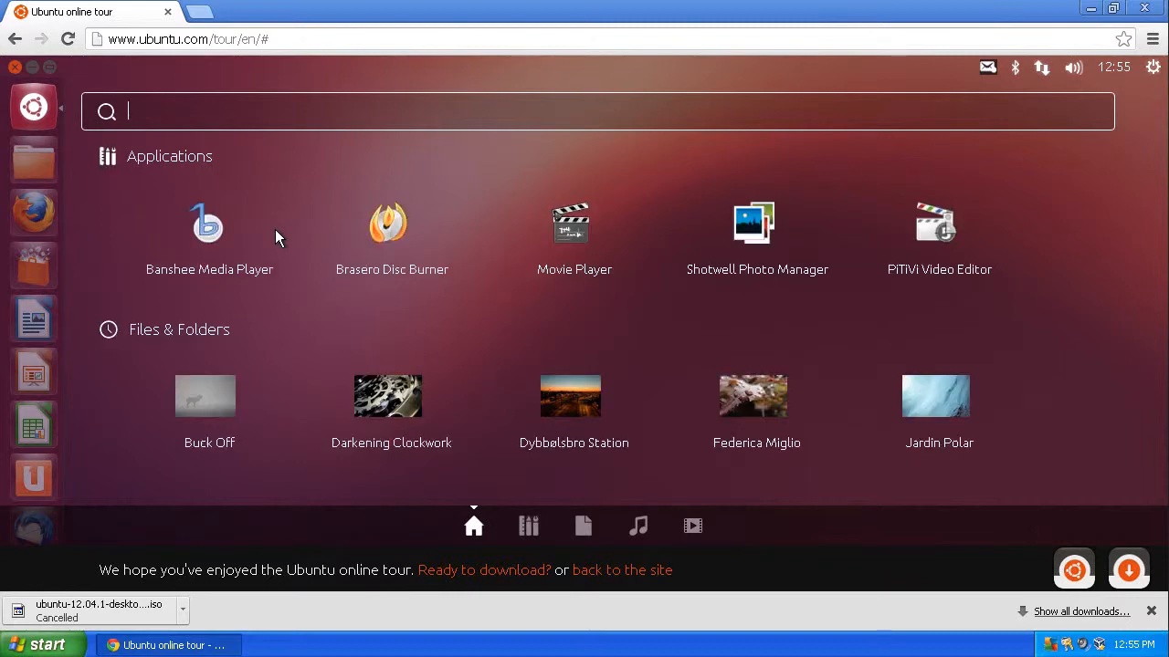
left_click(15, 67)
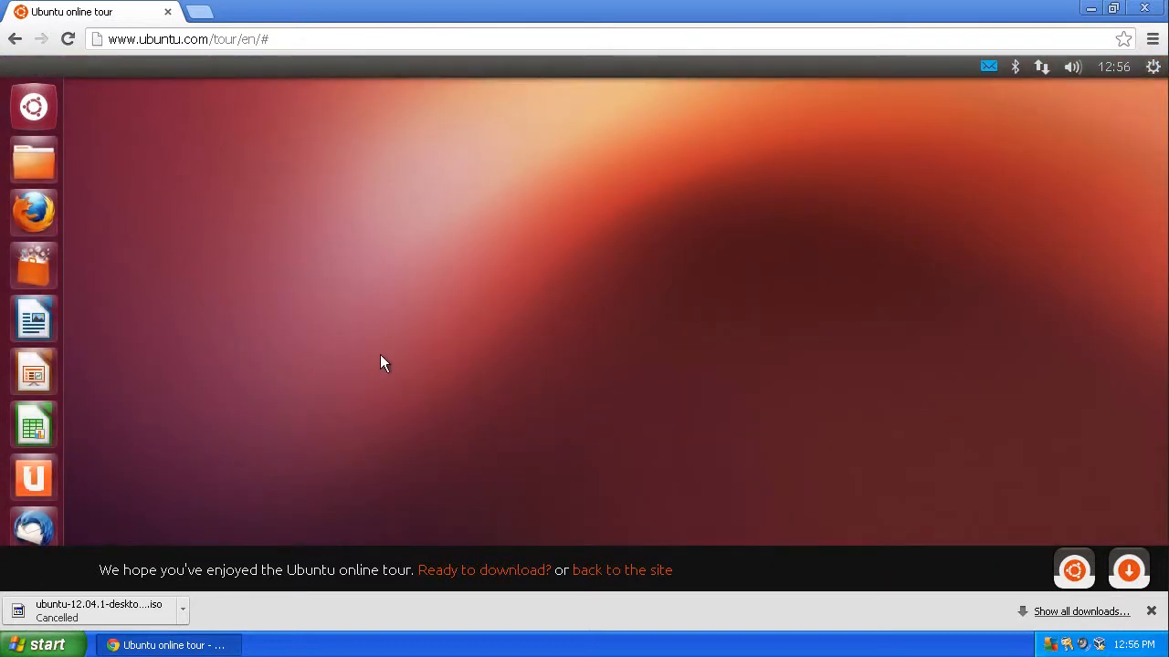
left_click(985, 66)
left_click(655, 307)
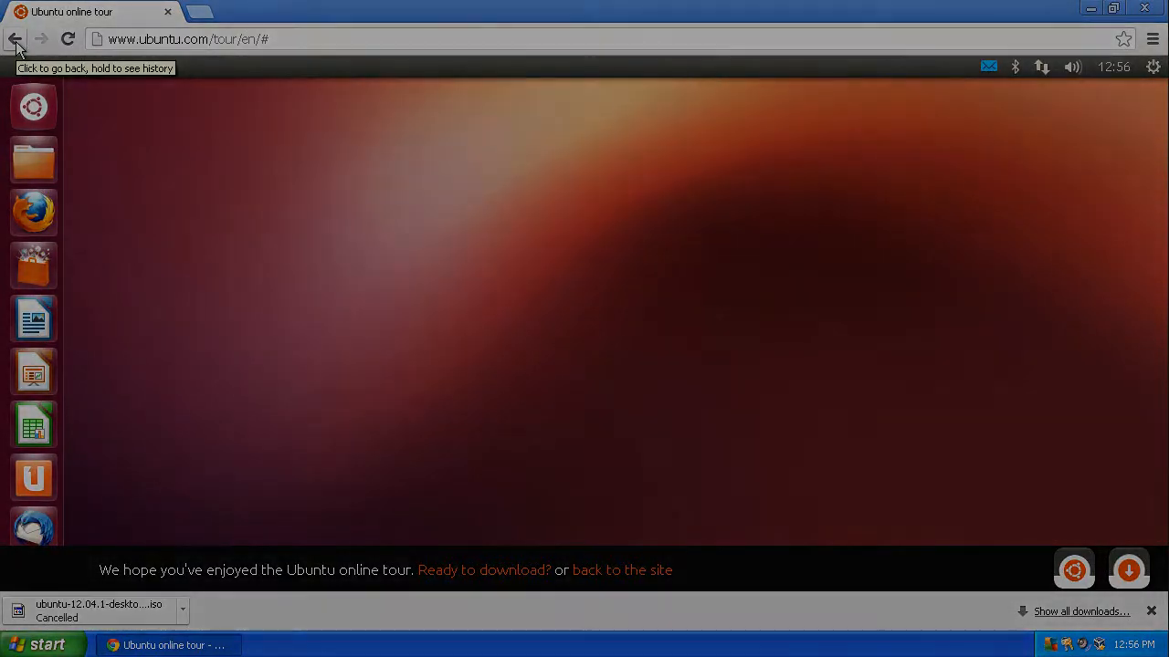
Step: Go back to the download page and open the Windows installer for Ubuntu Desktop
left_click(15, 40)
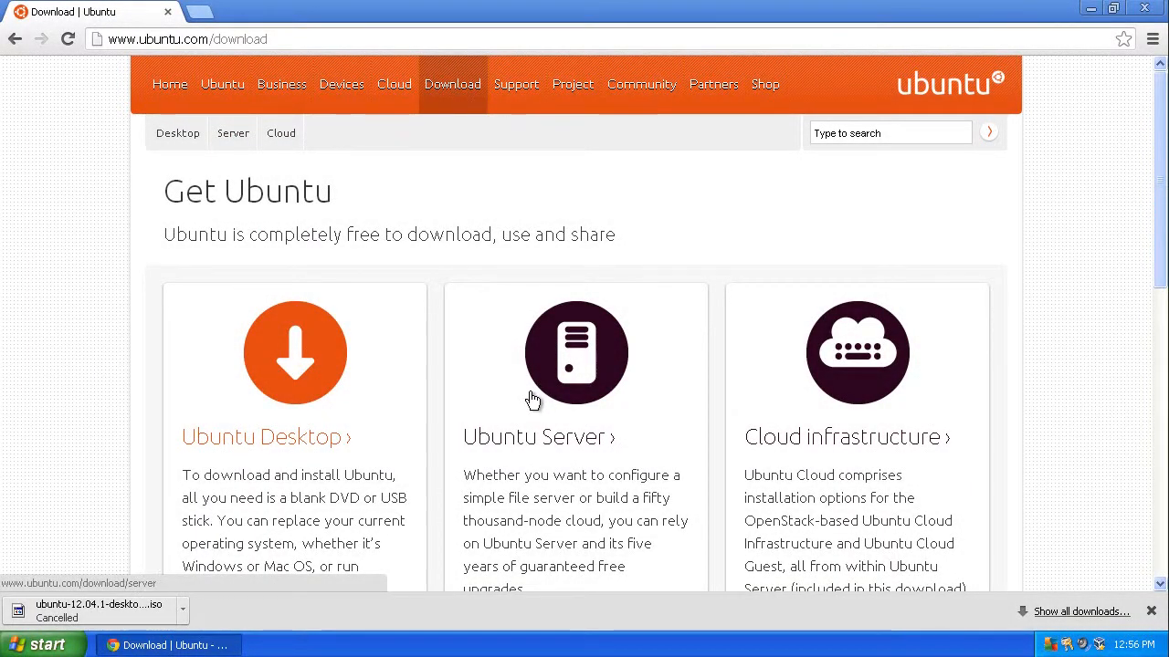
scroll(532, 399, "down", 2)
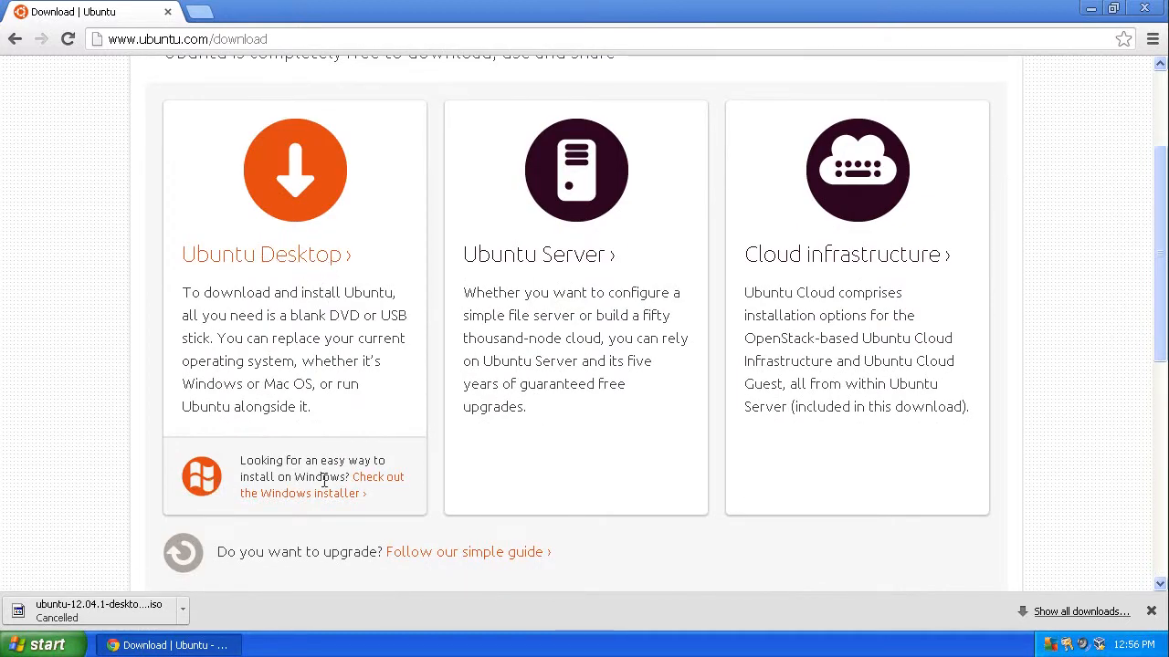
left_click(381, 484)
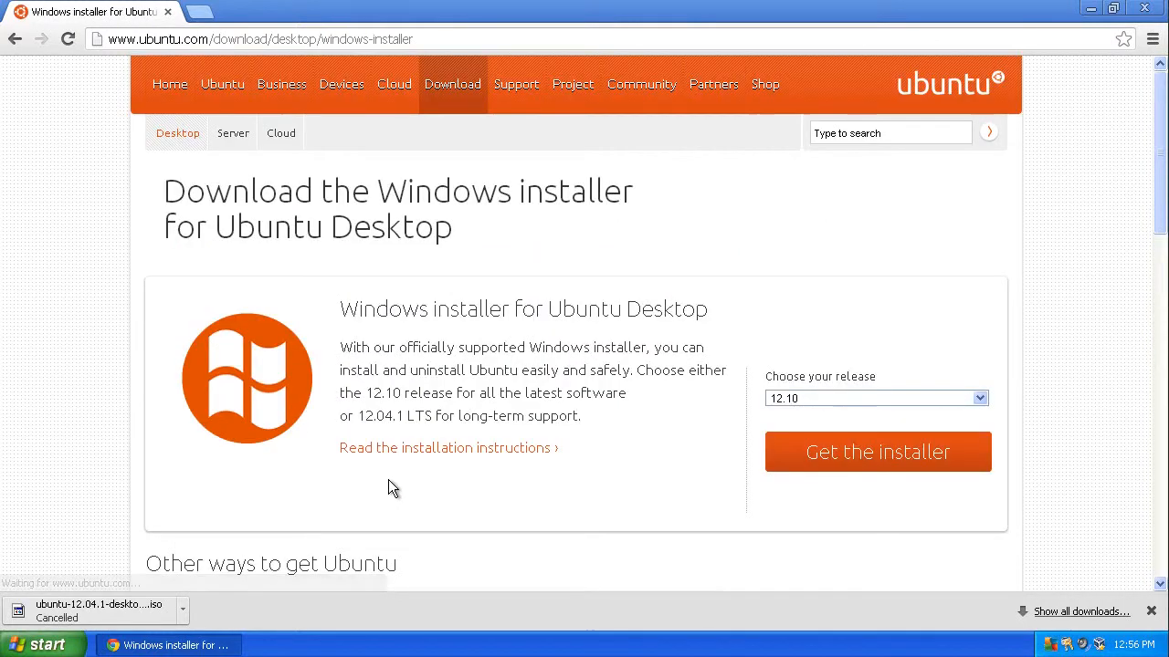
Step: Choose release 12.04.1 LTS and get the Windows installer, skipping the contribution page
left_click(979, 398)
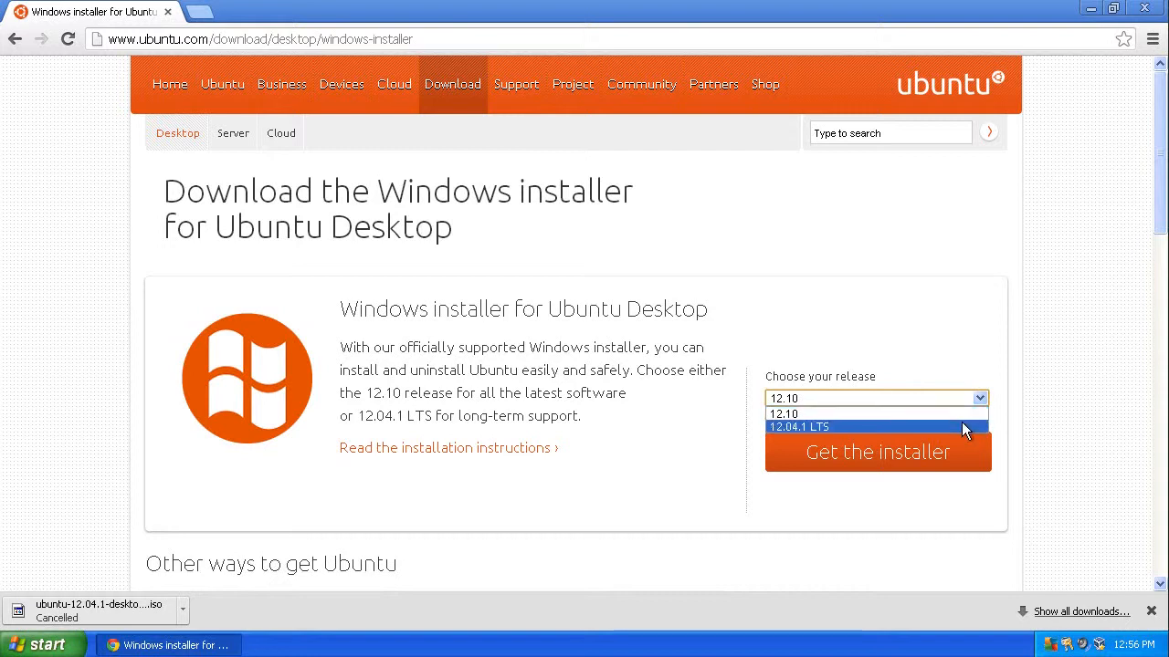
left_click(962, 426)
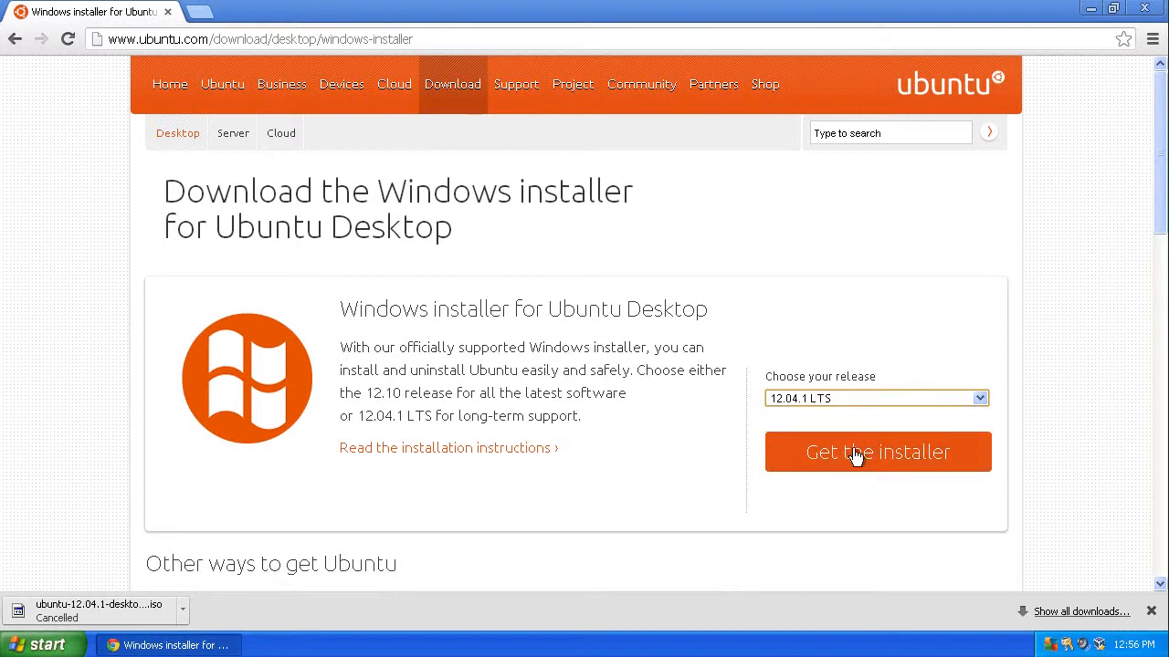
left_click(868, 461)
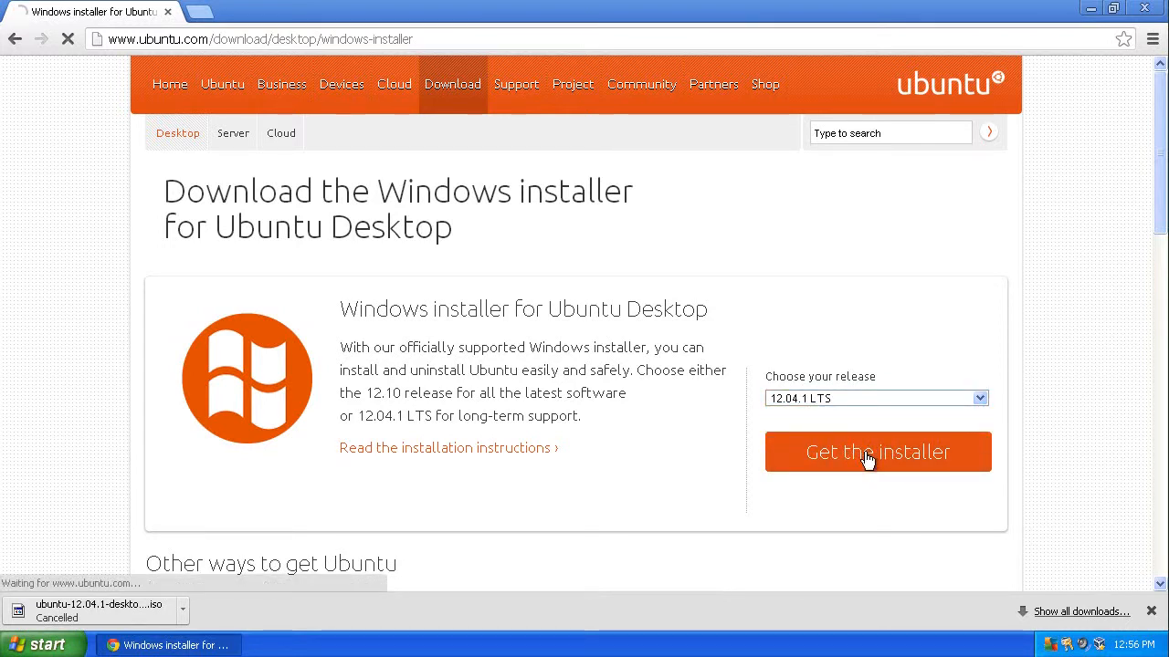
scroll(621, 379, "down", 7)
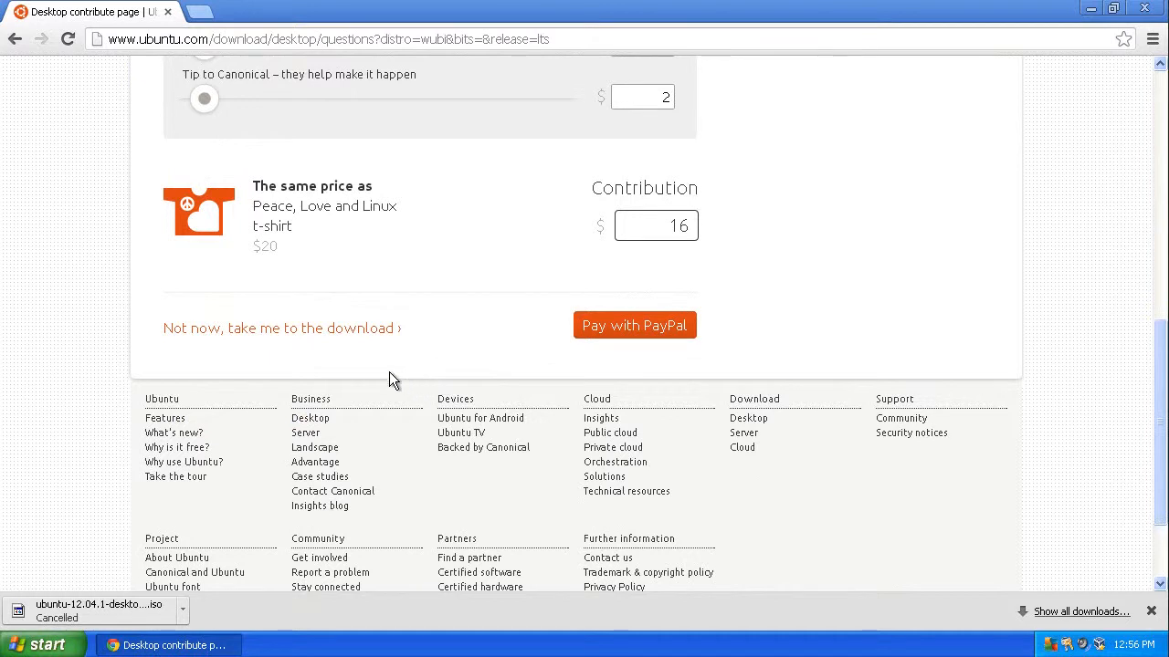
left_click(310, 328)
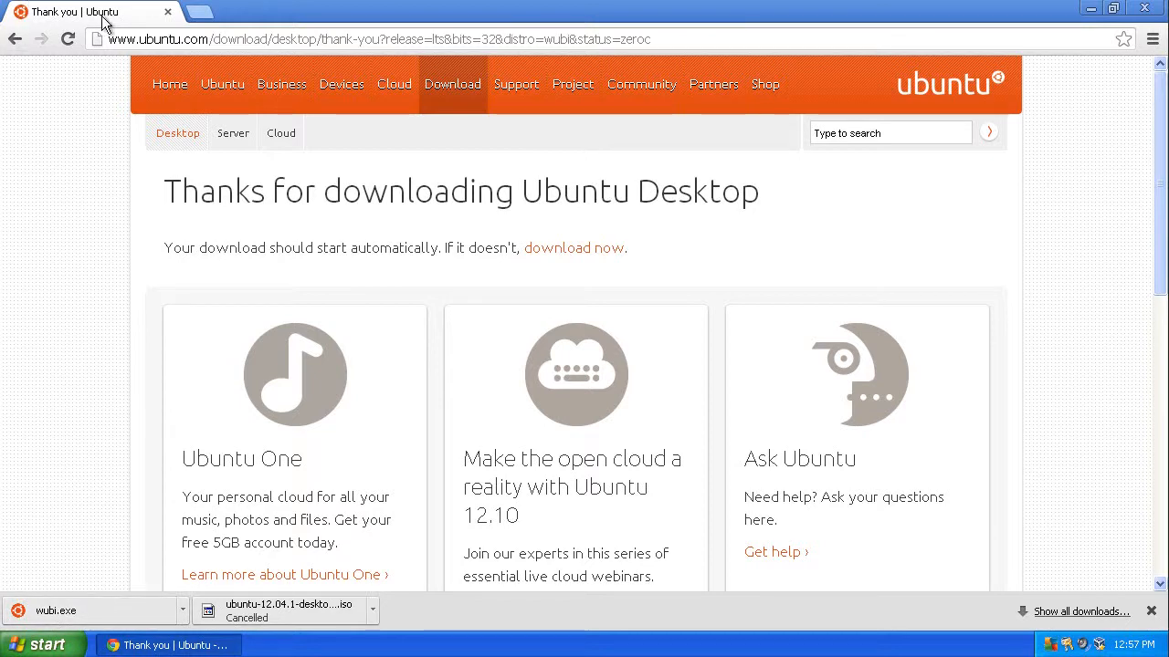
Step: Close the browser and open the Start menu
left_click(169, 13)
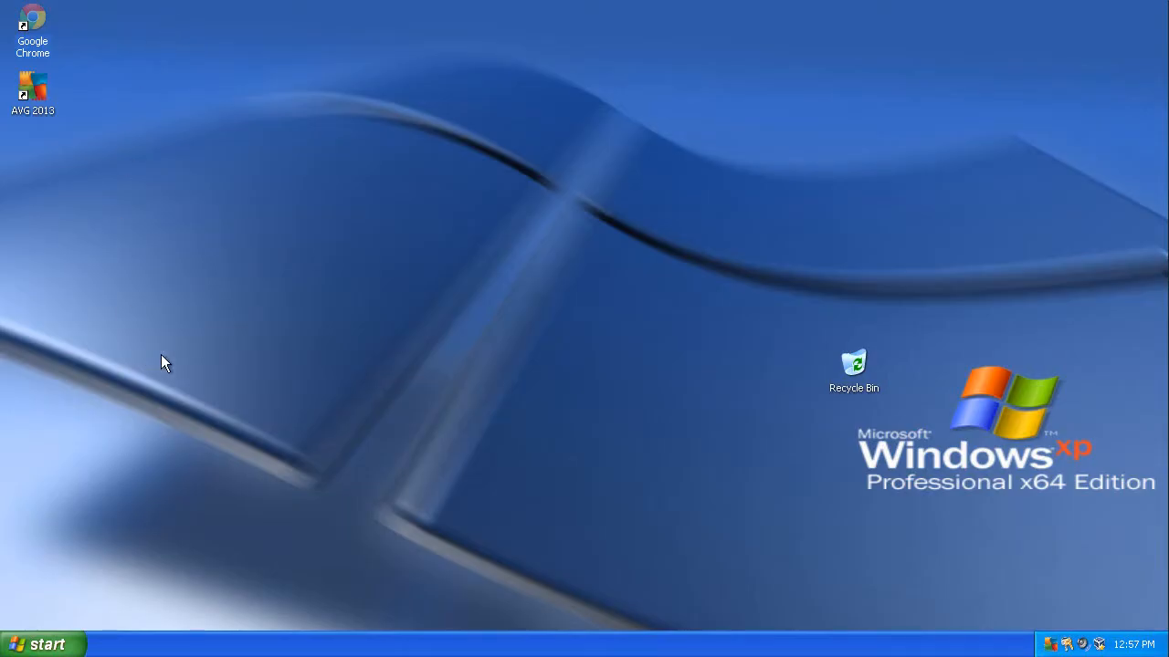
left_click(61, 645)
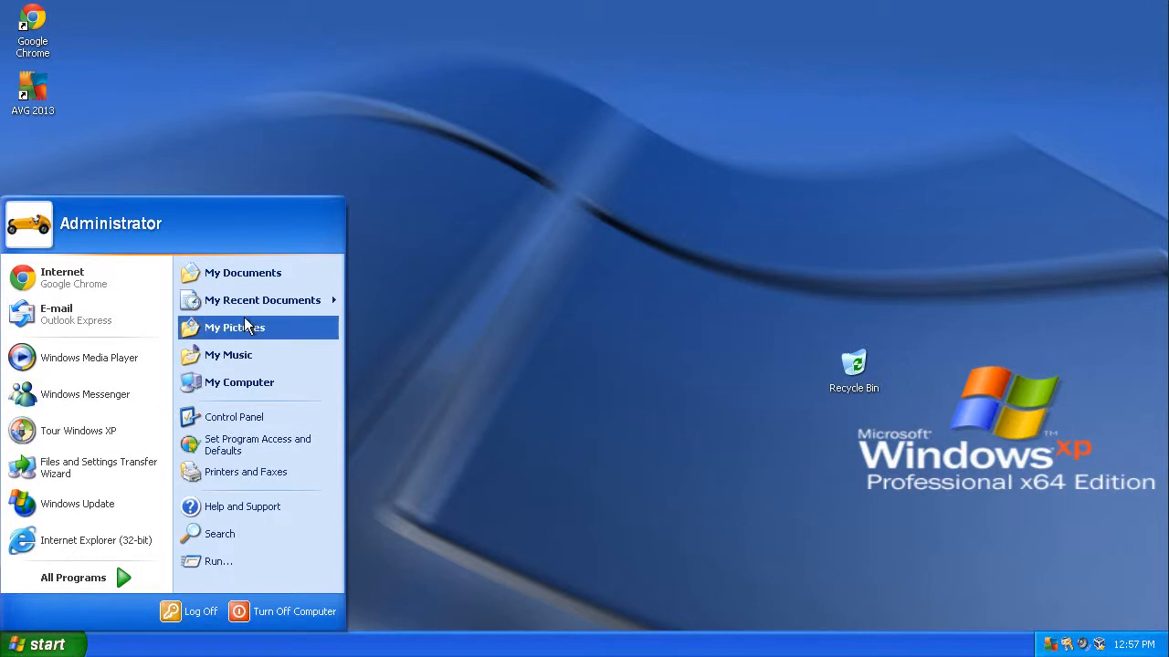
Step: Open the downloaded wubi installer from the Downloads folder in My Documents and close the folder window
left_click(240, 286)
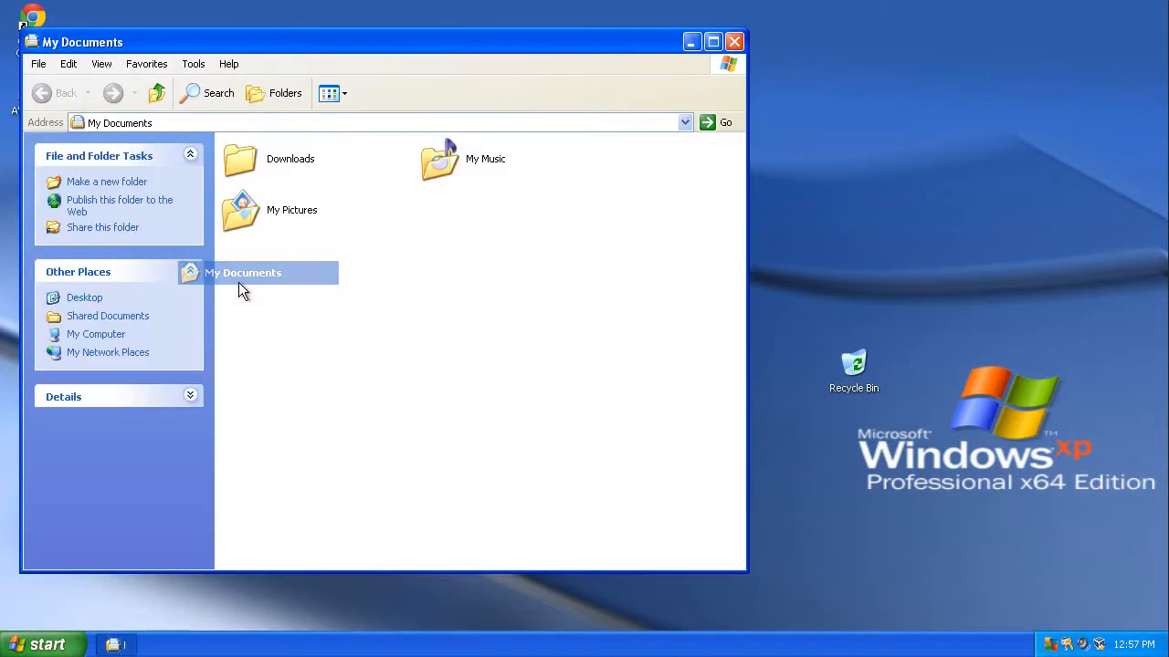
double_click(271, 169)
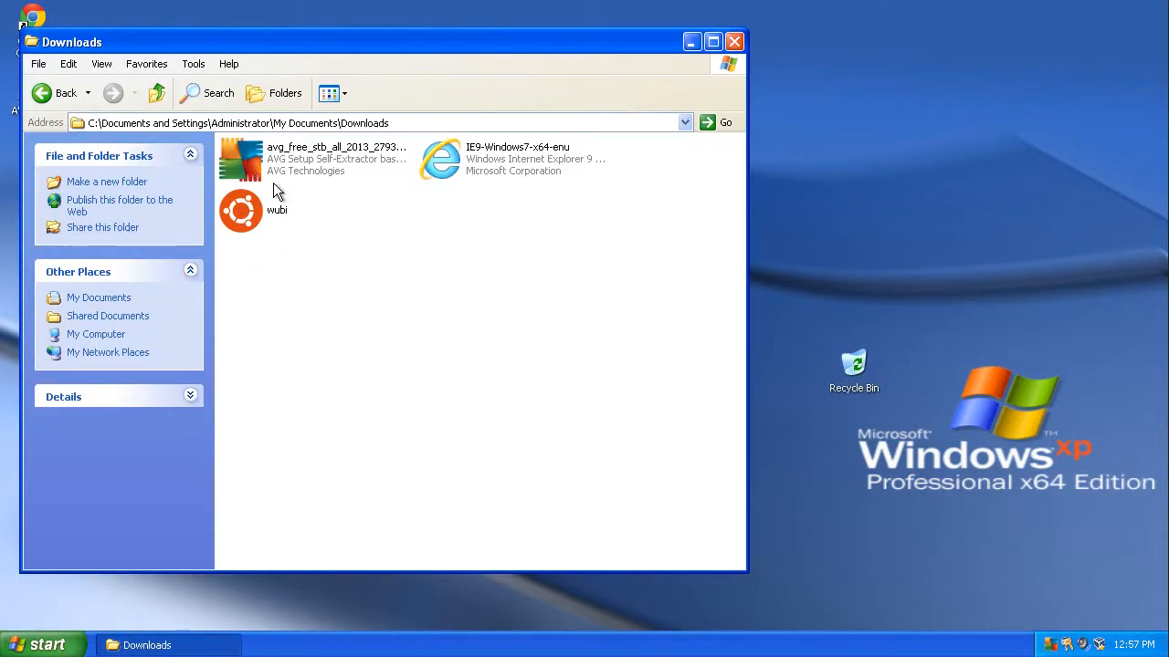
double_click(292, 217)
left_click(632, 339)
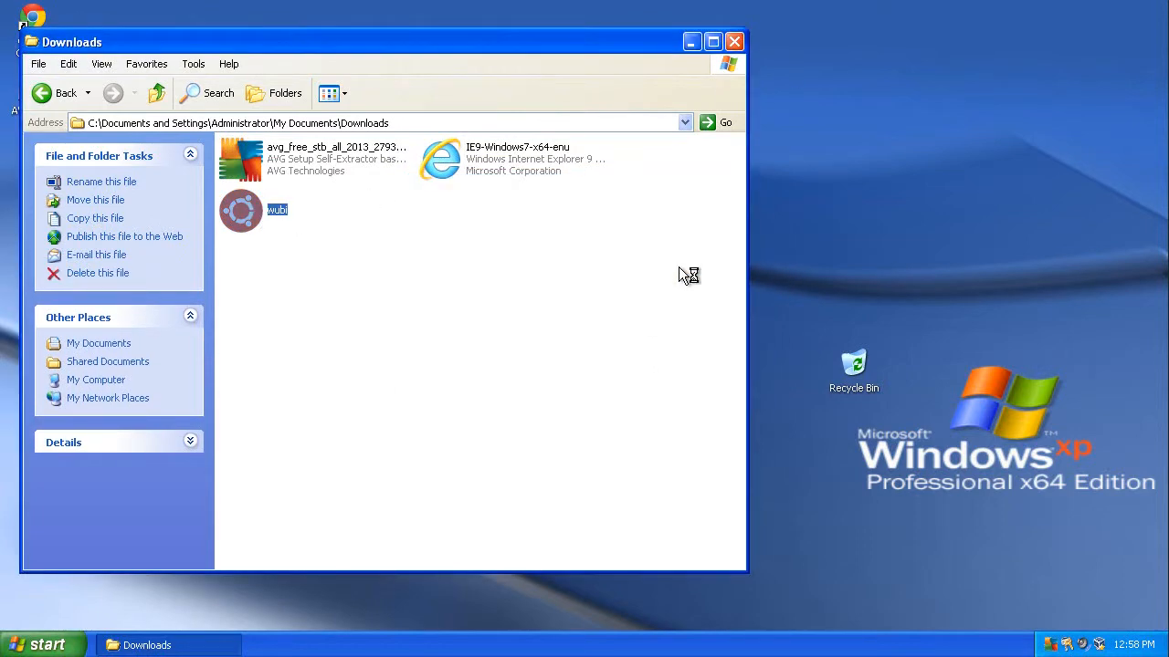
left_click(734, 42)
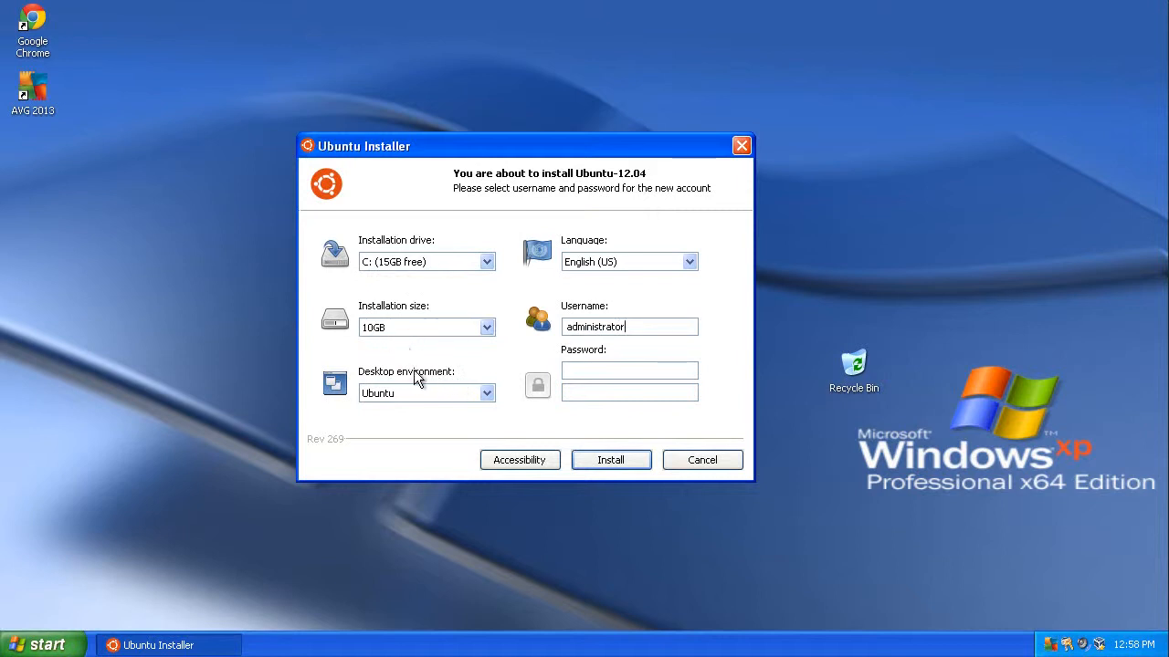
Step: Choose Ubuntu as the desktop environment and set the installer username to ubuntuclass
left_click(458, 393)
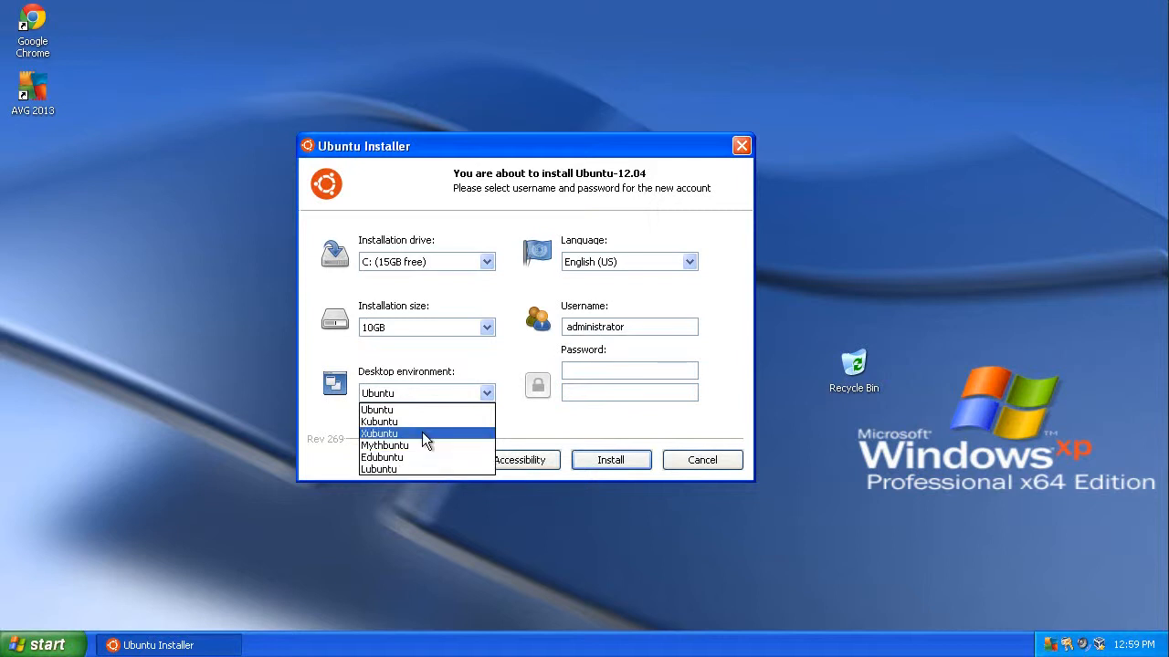
left_click(409, 407)
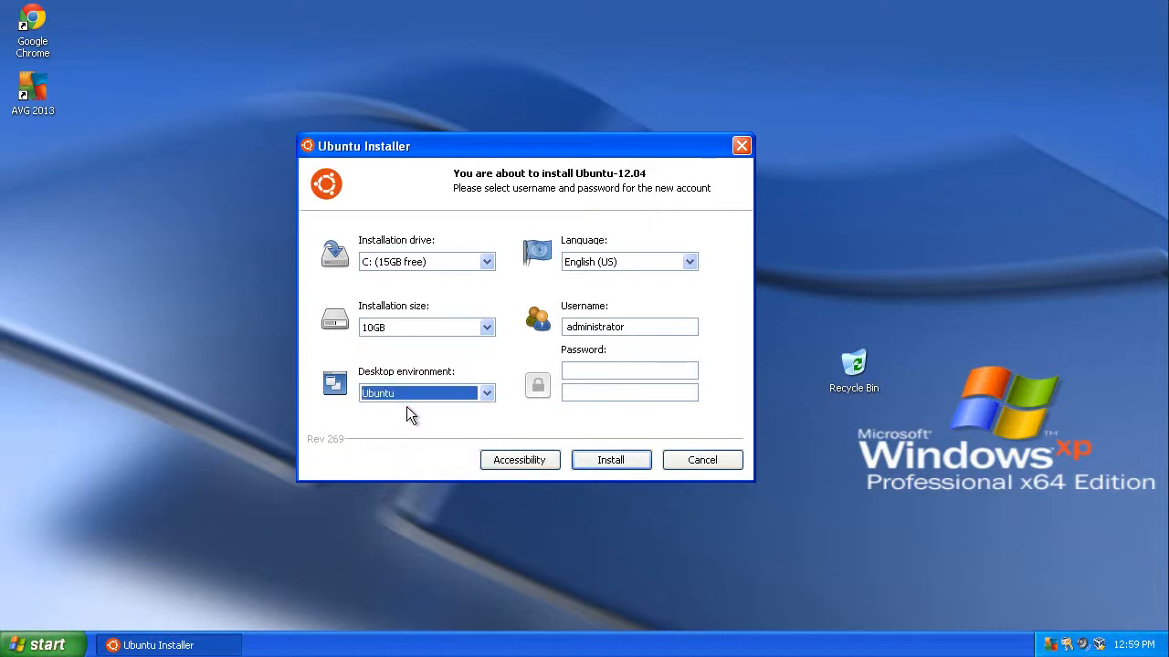
double_click(640, 328)
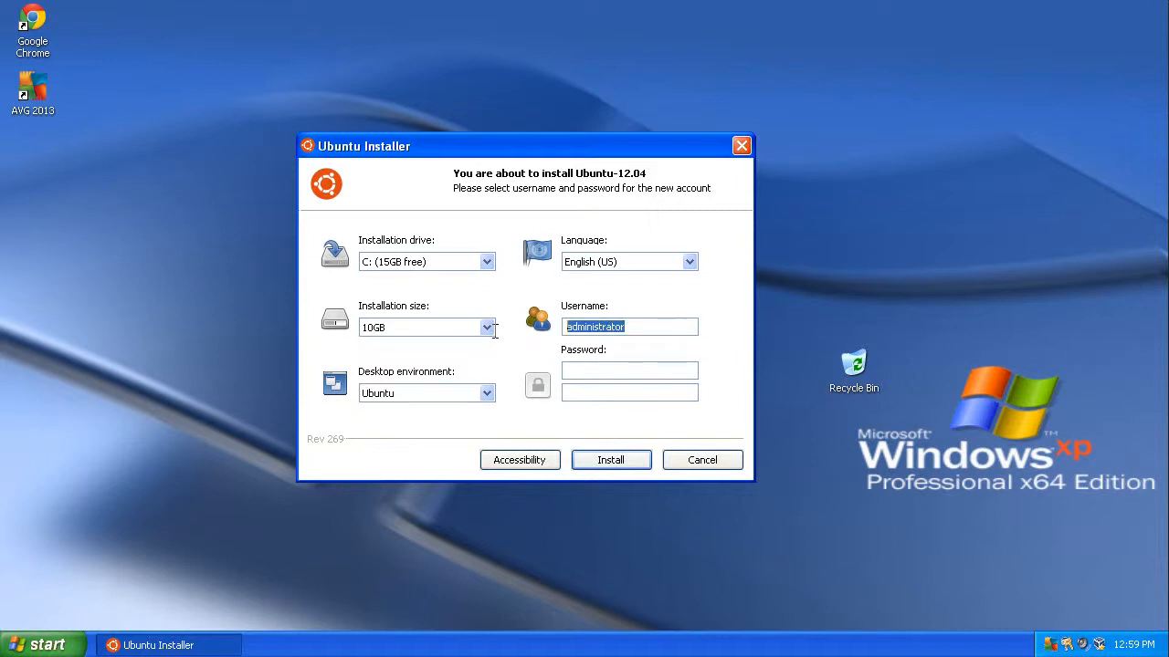
type("ubuntuclas")
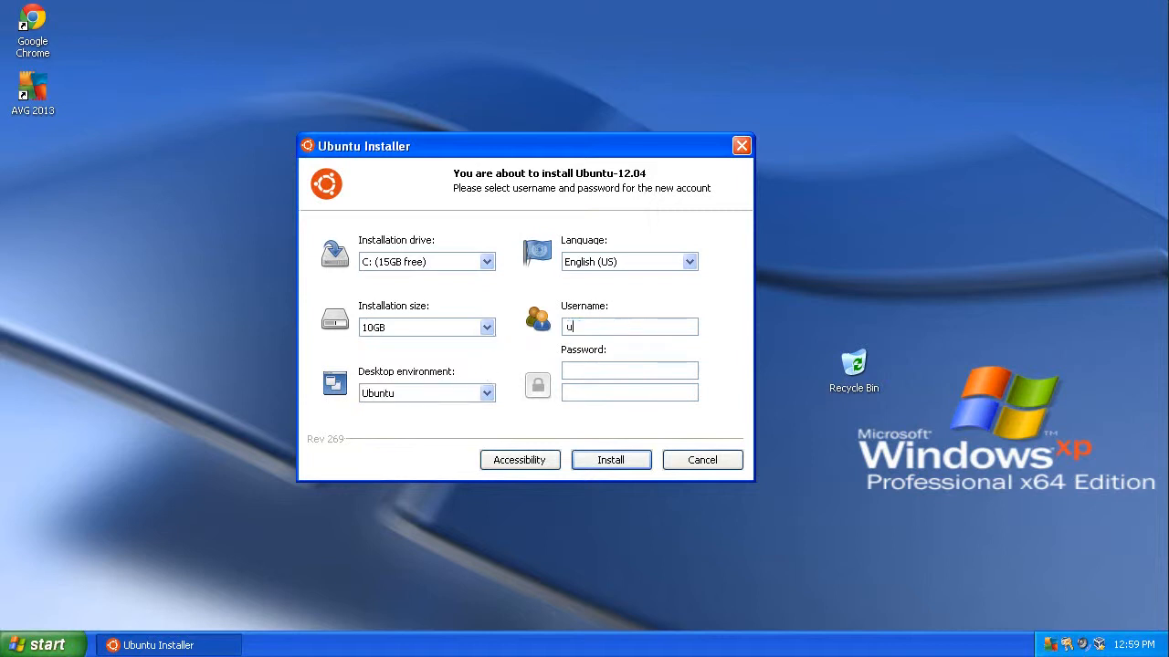
type("s")
Step: Enter and confirm the new account's password, then start the installation
key("Tab")
type("••••••")
key("Tab")
type("••••••")
left_click(598, 461)
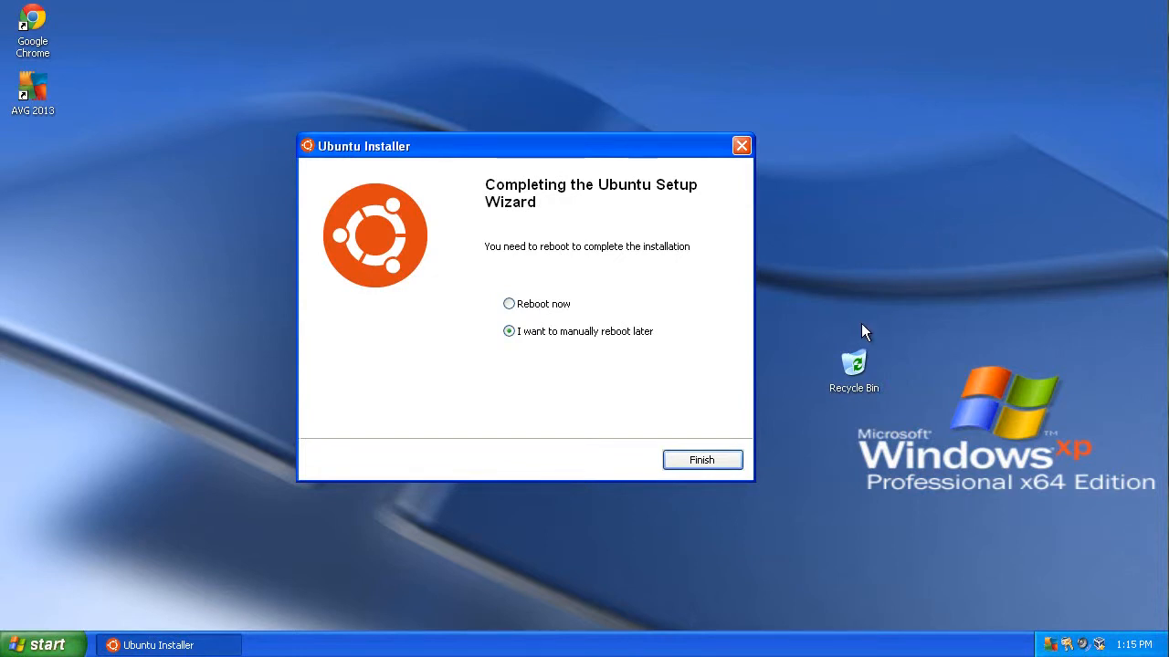
Step: Finish the setup wizard choosing Reboot now, and start Ubuntu from the operating system menu
left_click(562, 308)
left_click(696, 464)
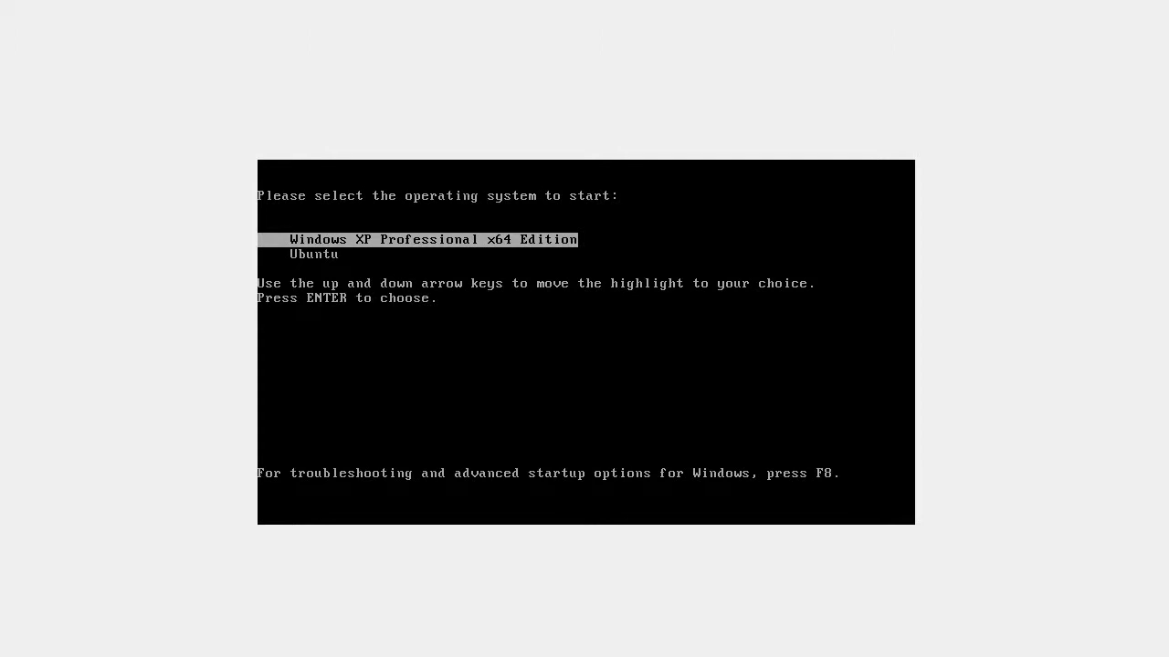
key("Down")
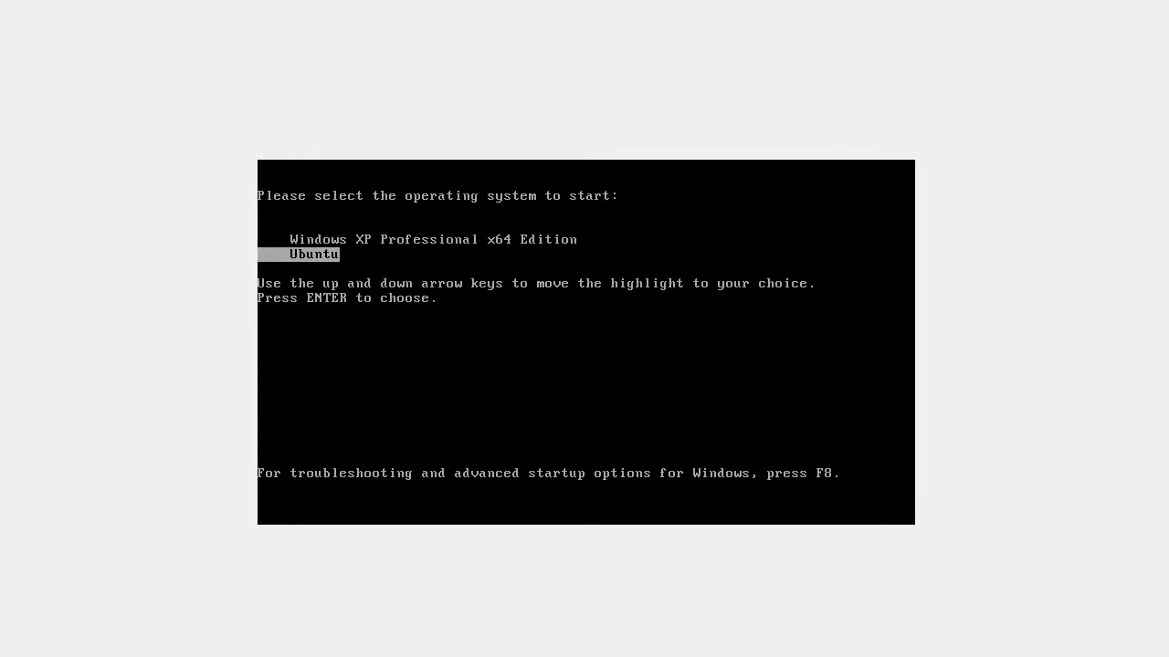
key("Return")
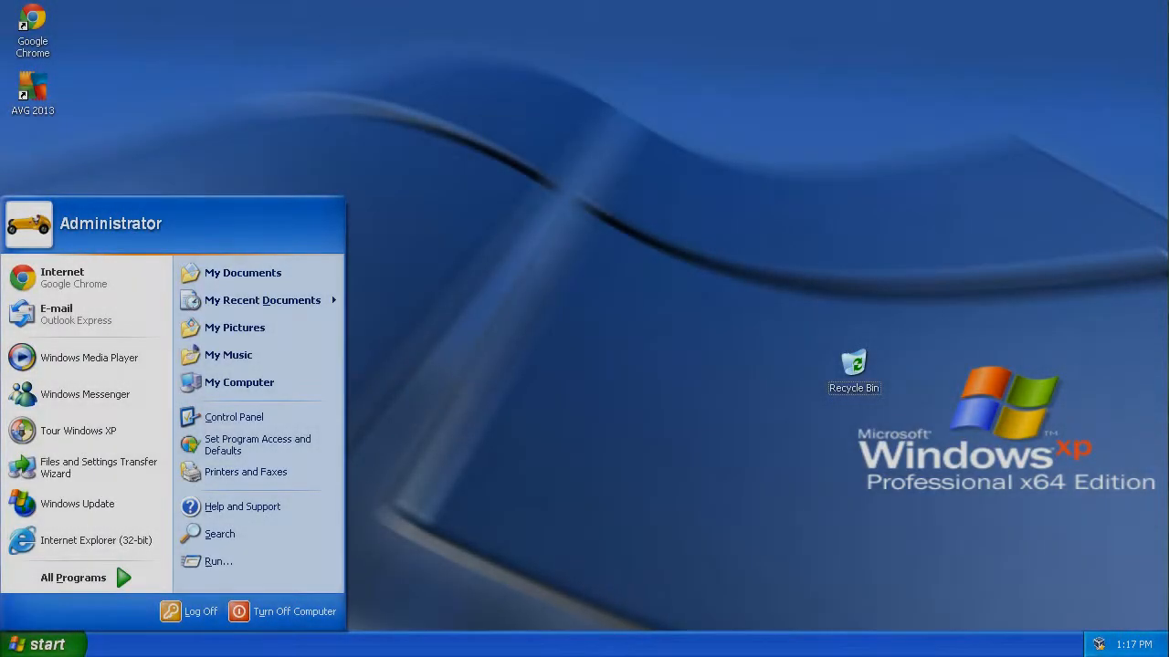
Step: Dismiss the tour balloon and open Add or Remove Programs from the Control Panel
left_click(552, 120)
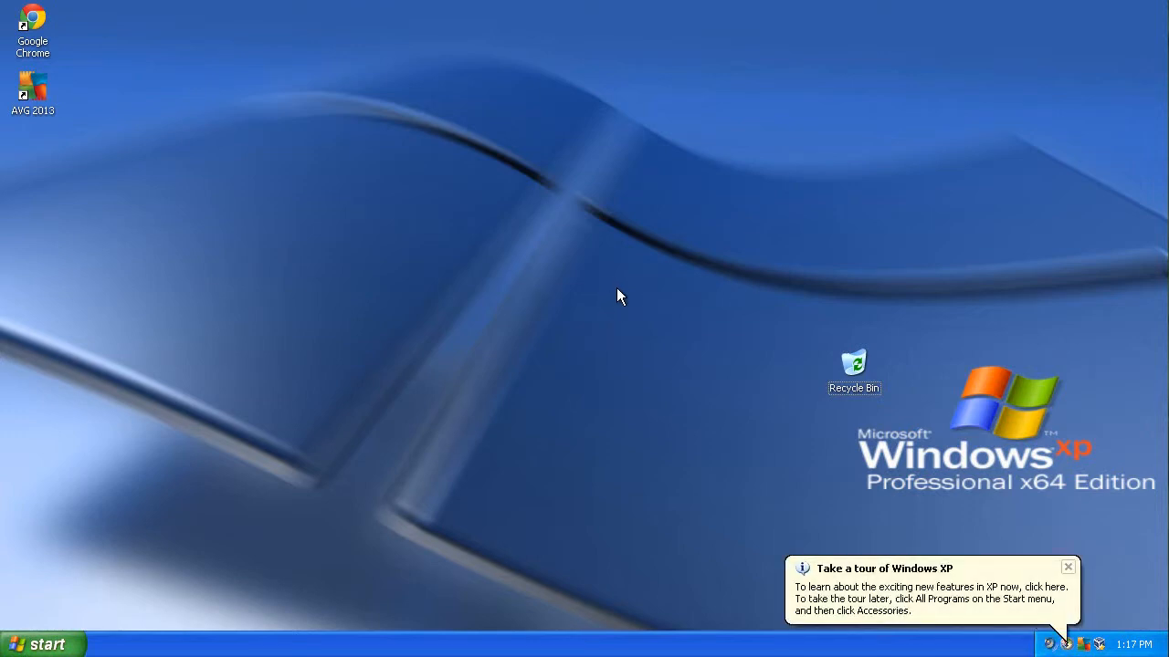
left_click(1067, 567)
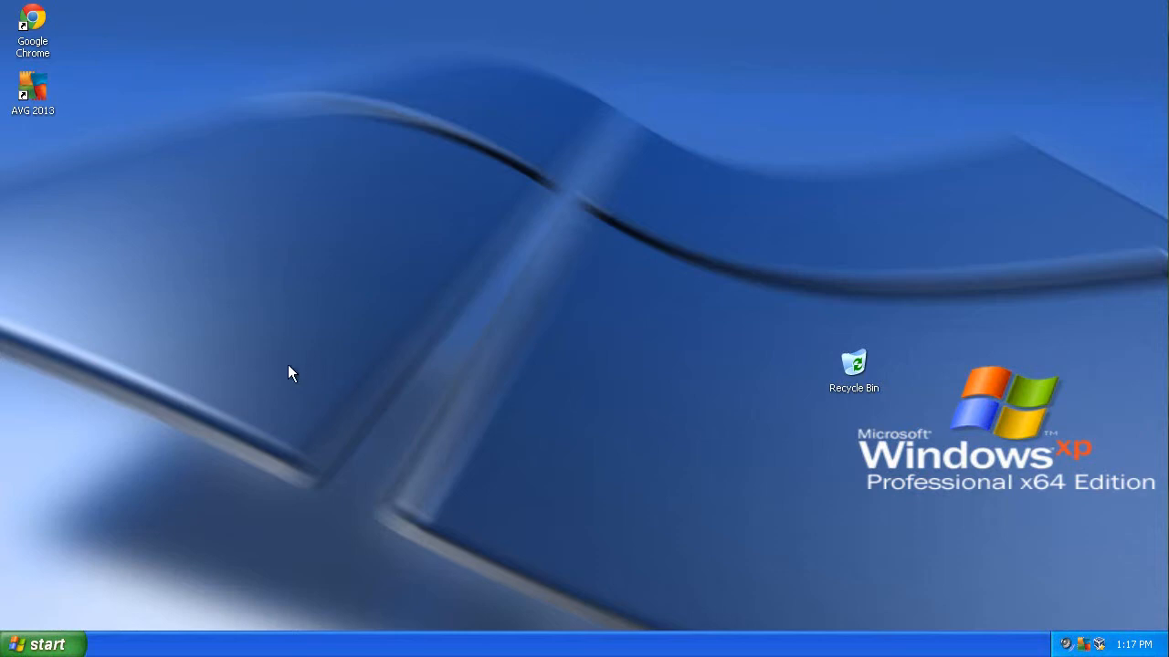
left_click(73, 643)
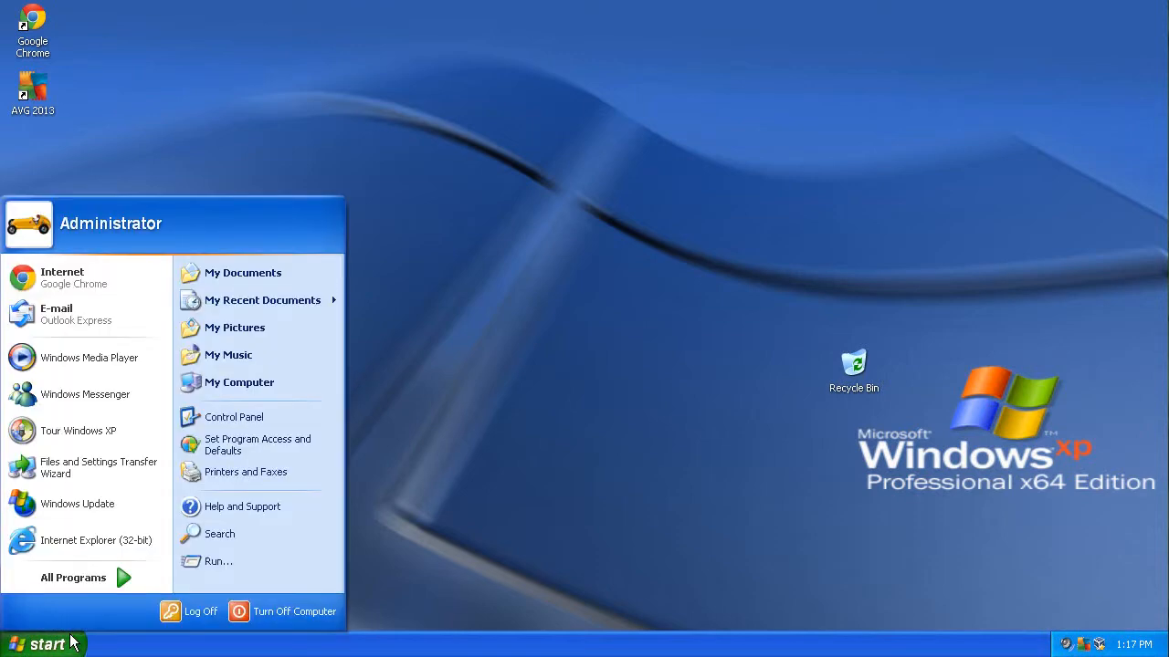
left_click(228, 417)
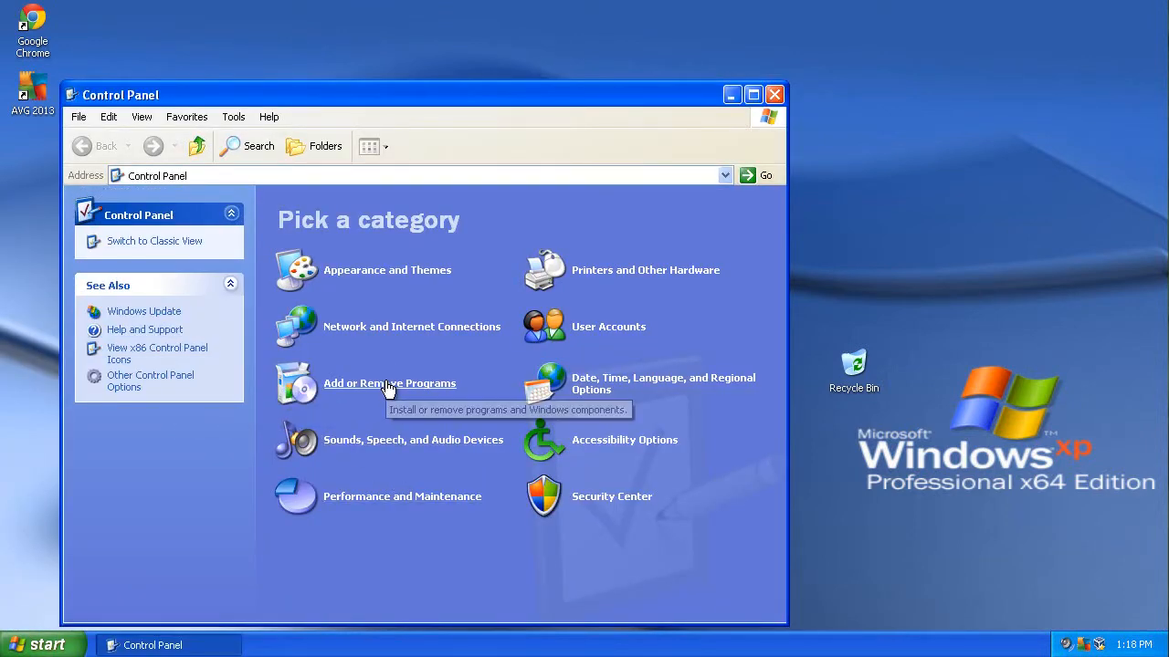
left_click(388, 384)
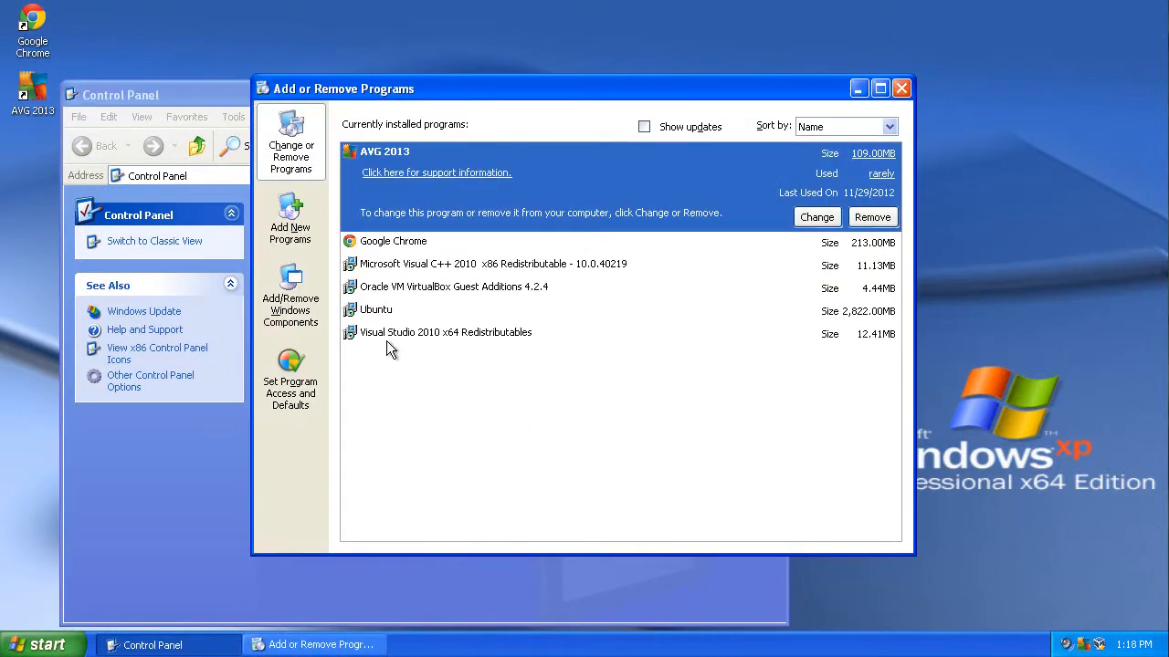
Step: Uninstall Ubuntu from the installed programs list, then close Add or Remove Programs and the Control Panel
left_click(387, 309)
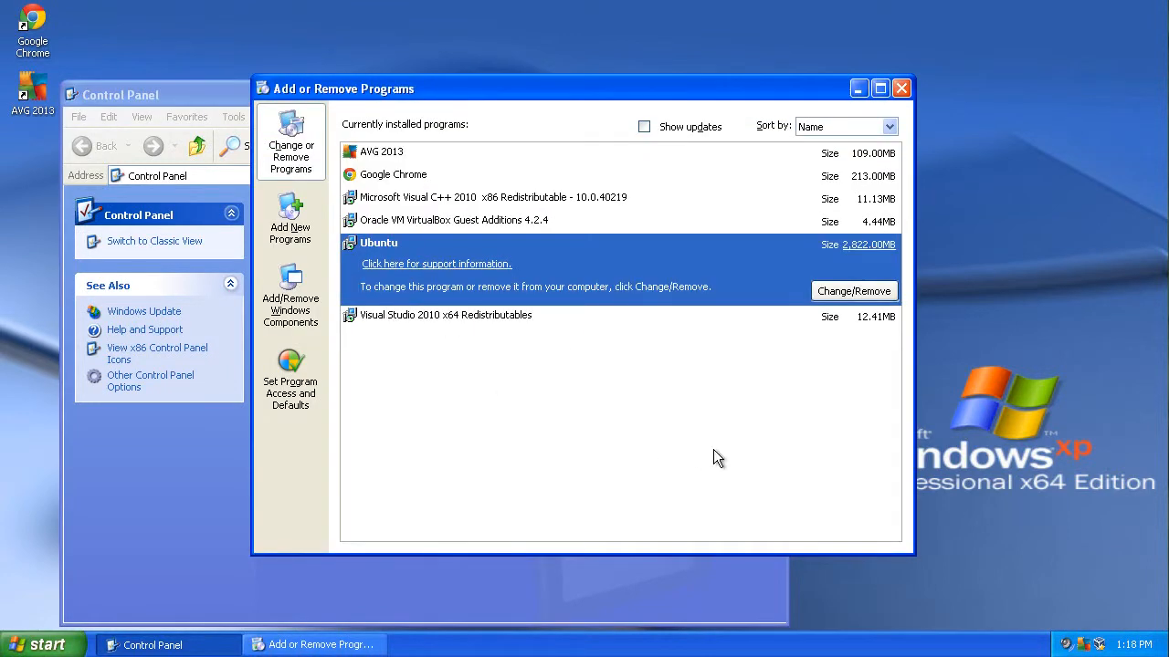
left_click(837, 290)
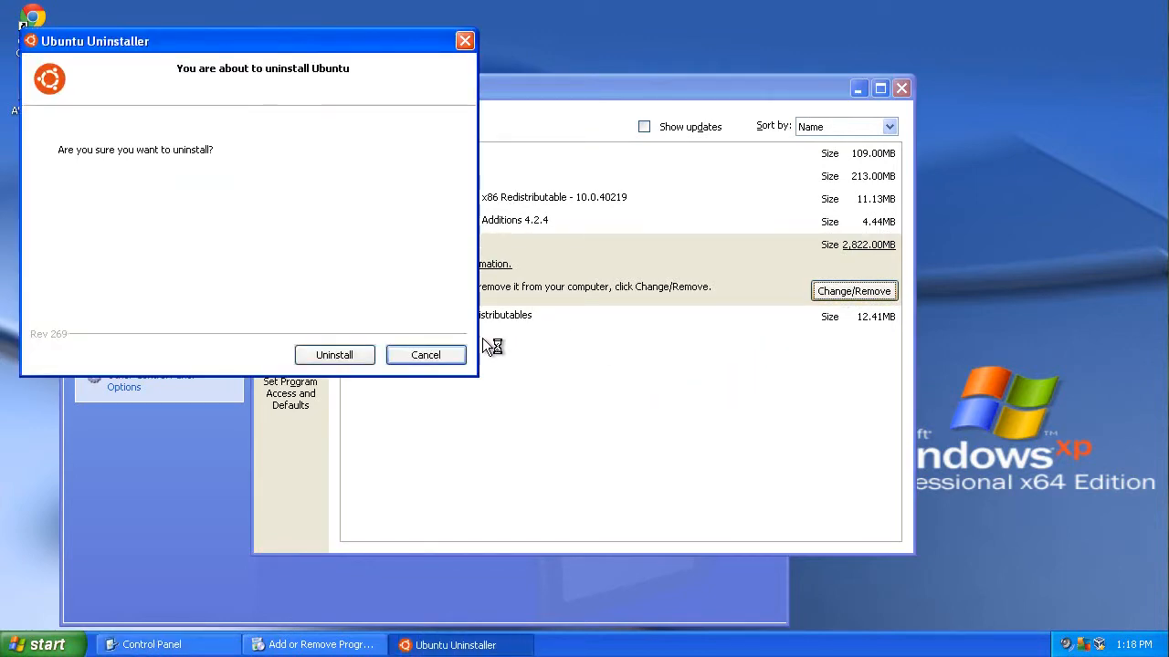
left_click(349, 354)
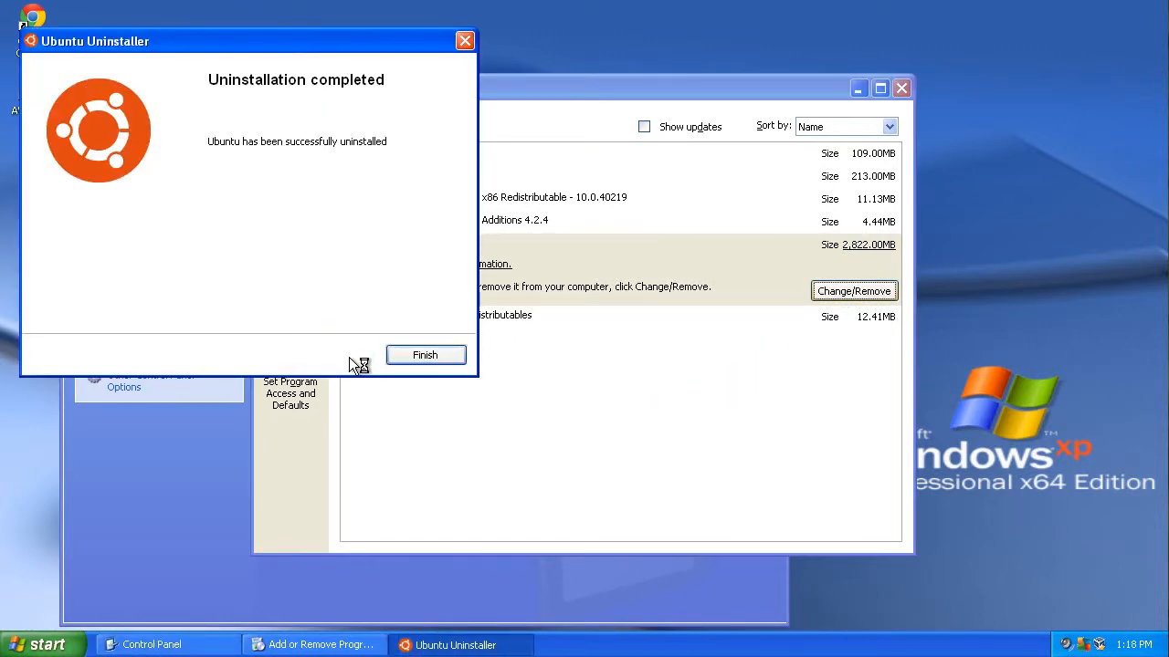
left_click(438, 354)
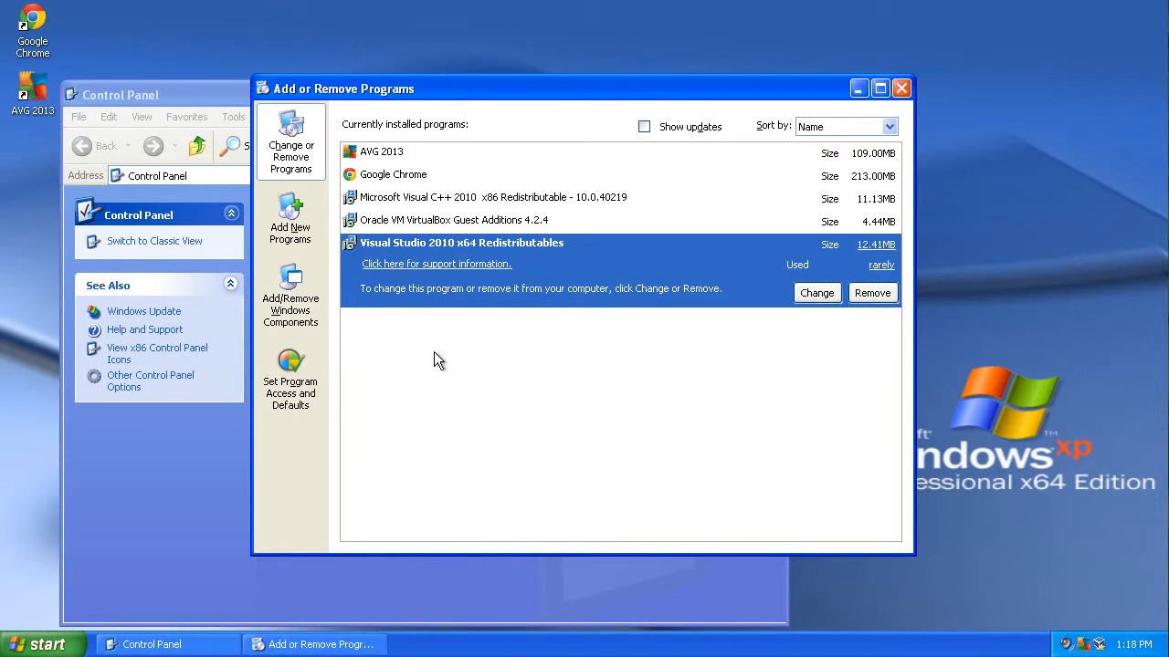
left_click(901, 88)
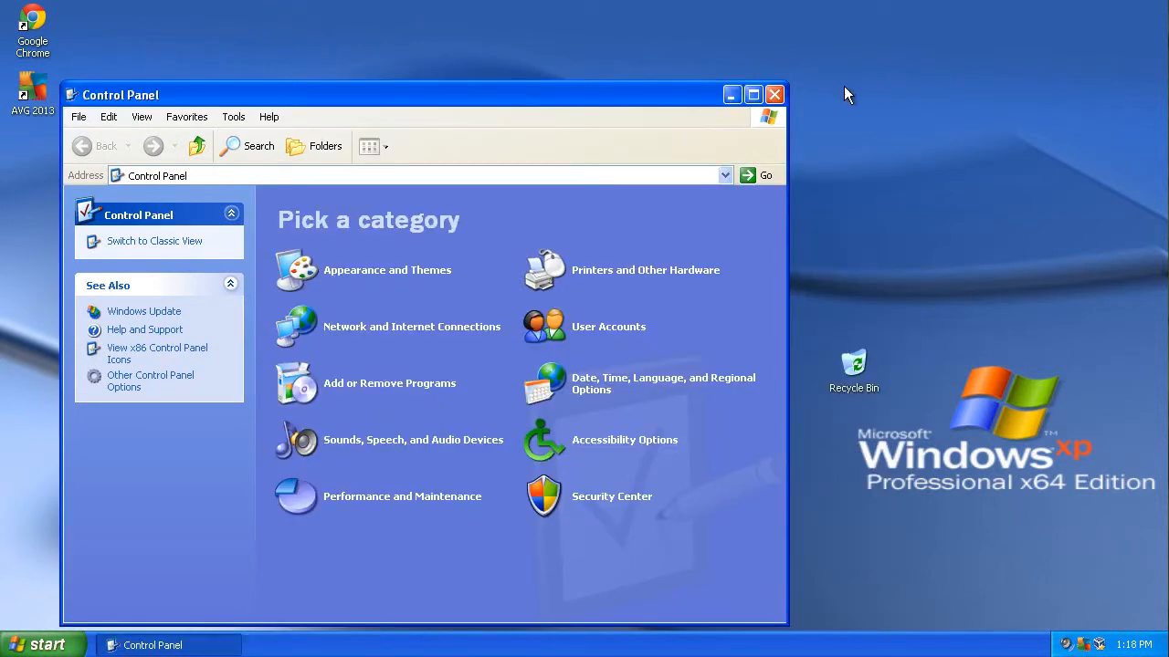
left_click(778, 94)
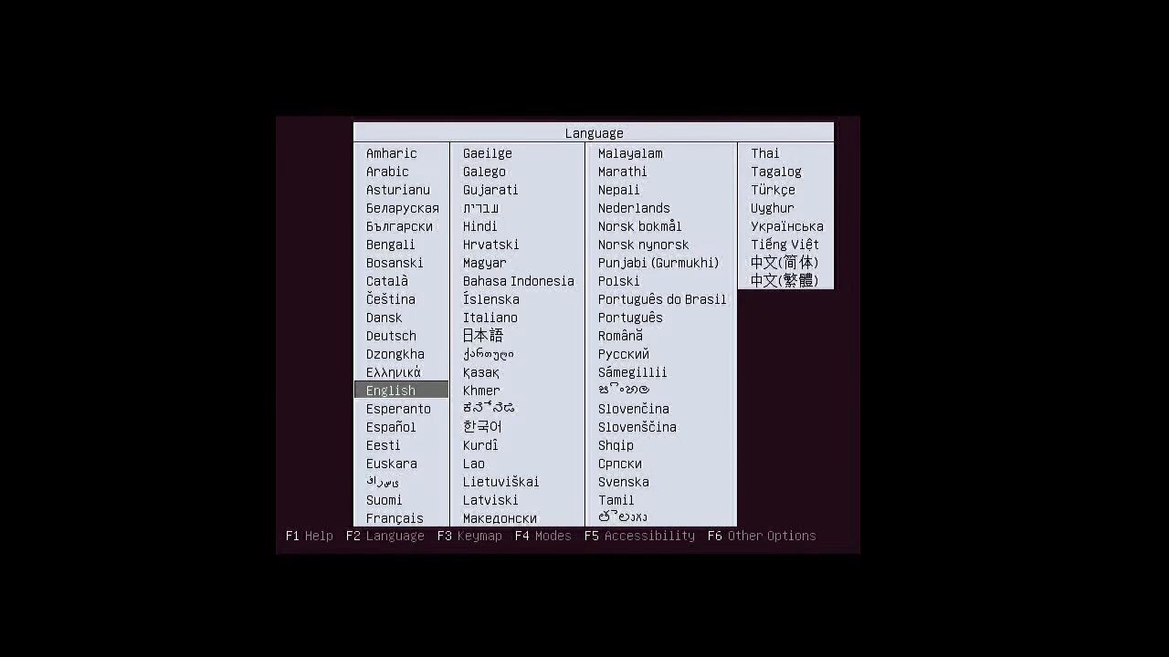
Step: Boot the install disc in English, choose Install Ubuntu, and continue past the Welcome page
key("Return")
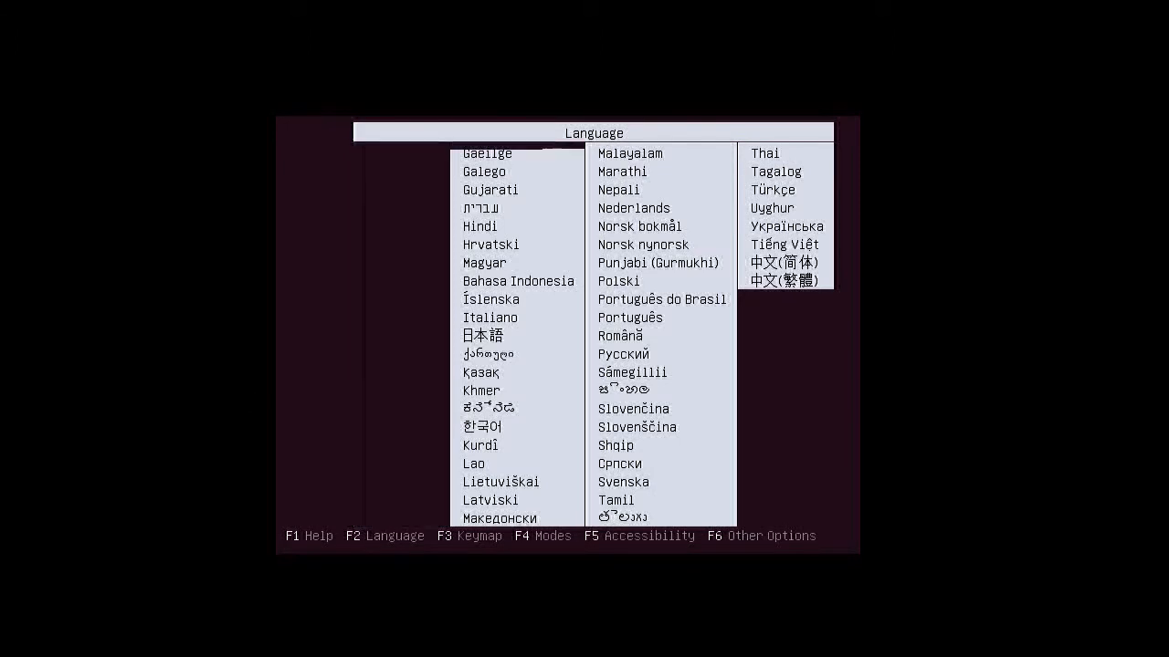
key("Down")
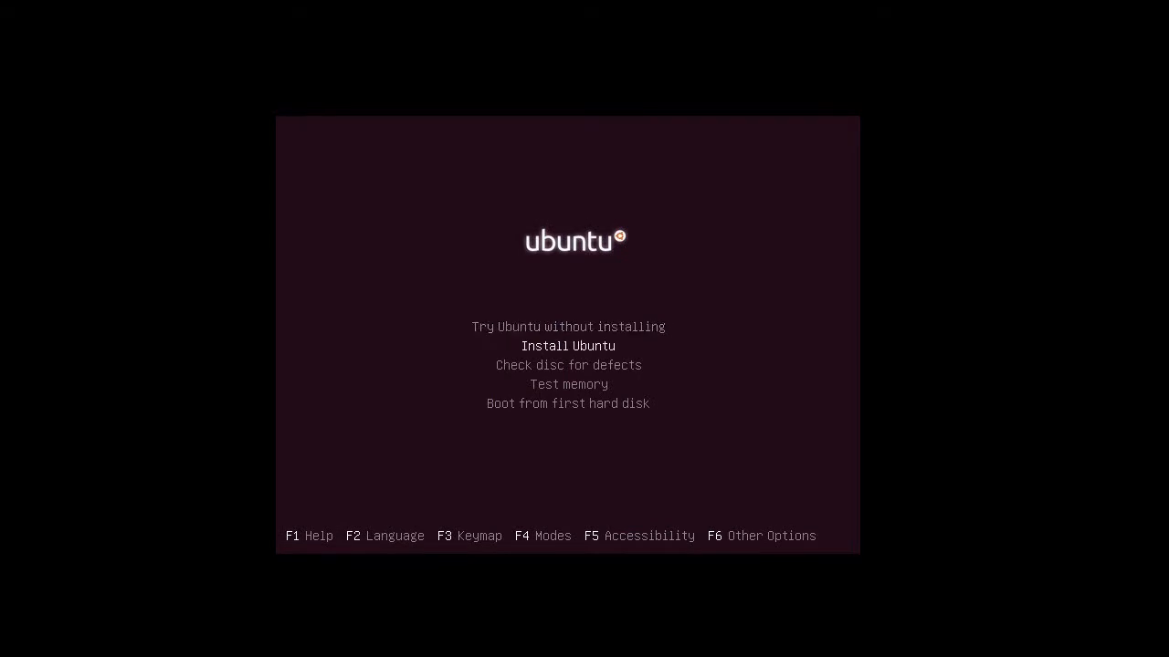
key("Return")
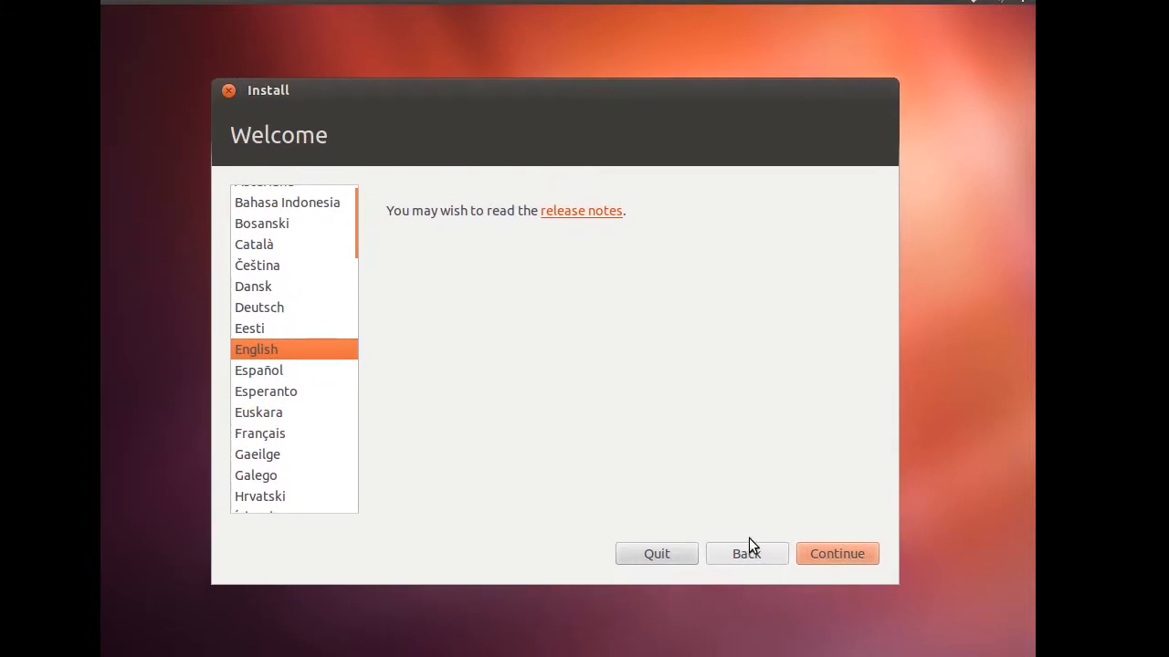
left_click(820, 551)
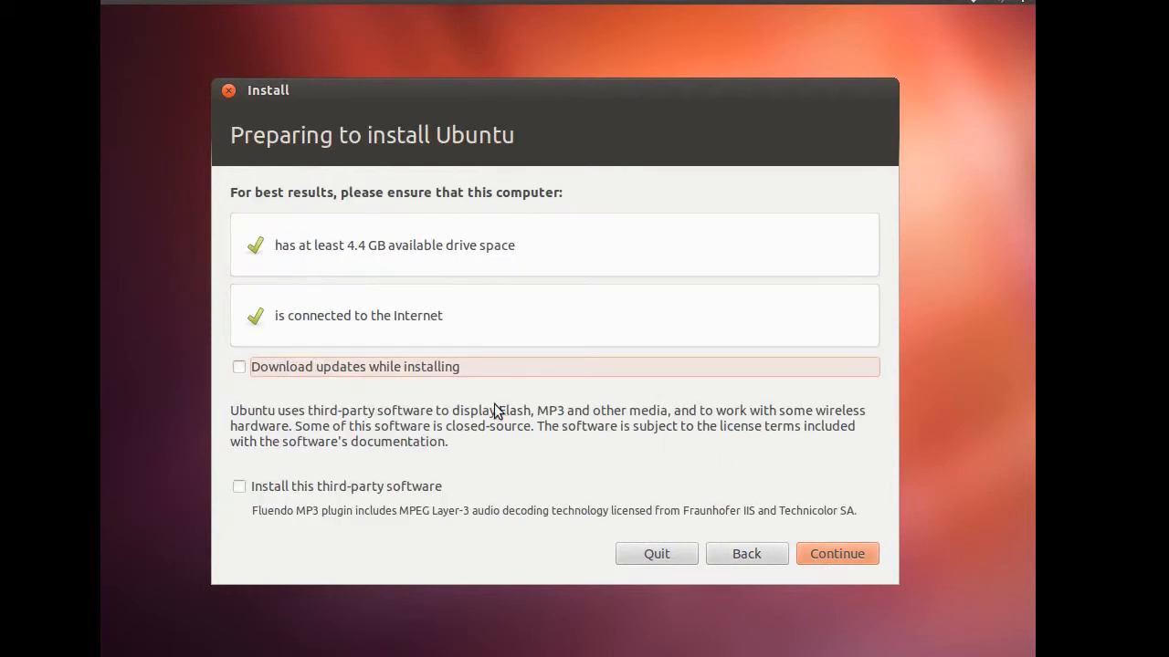
Step: Enable Download updates while installing and Install this third-party software, then continue
left_click(377, 367)
left_click(377, 487)
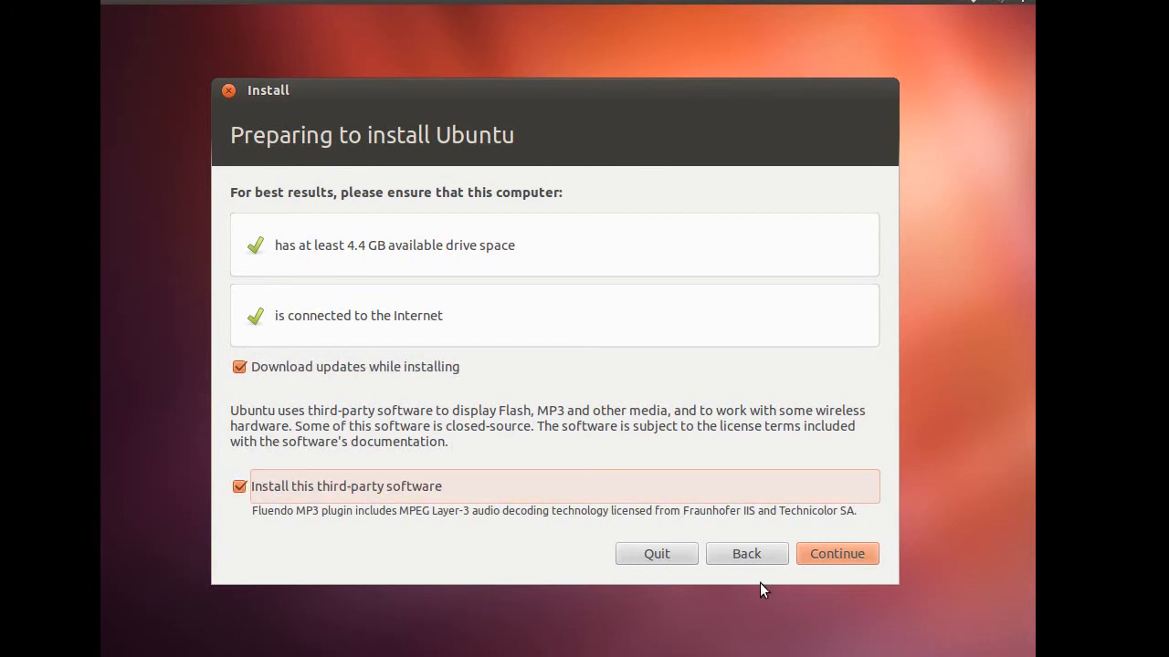
left_click(835, 553)
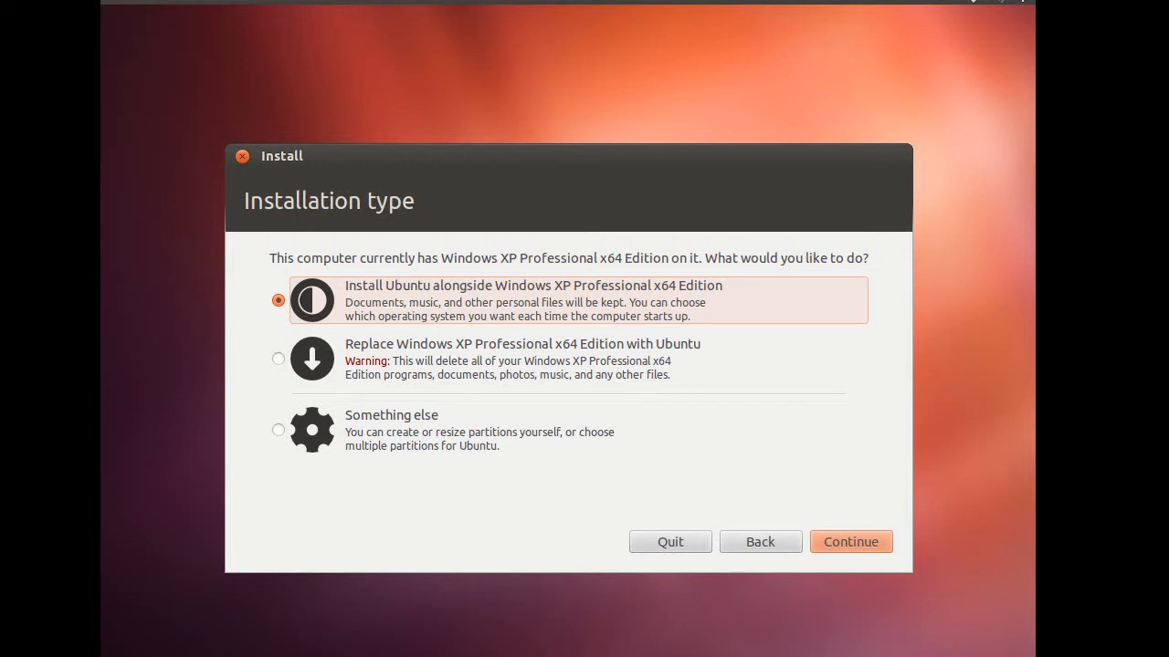
Step: Install alongside Windows XP, resizing the partitions to about 11.5 GB and 10.0 GB, and confirm writing changes to disk
left_click(851, 542)
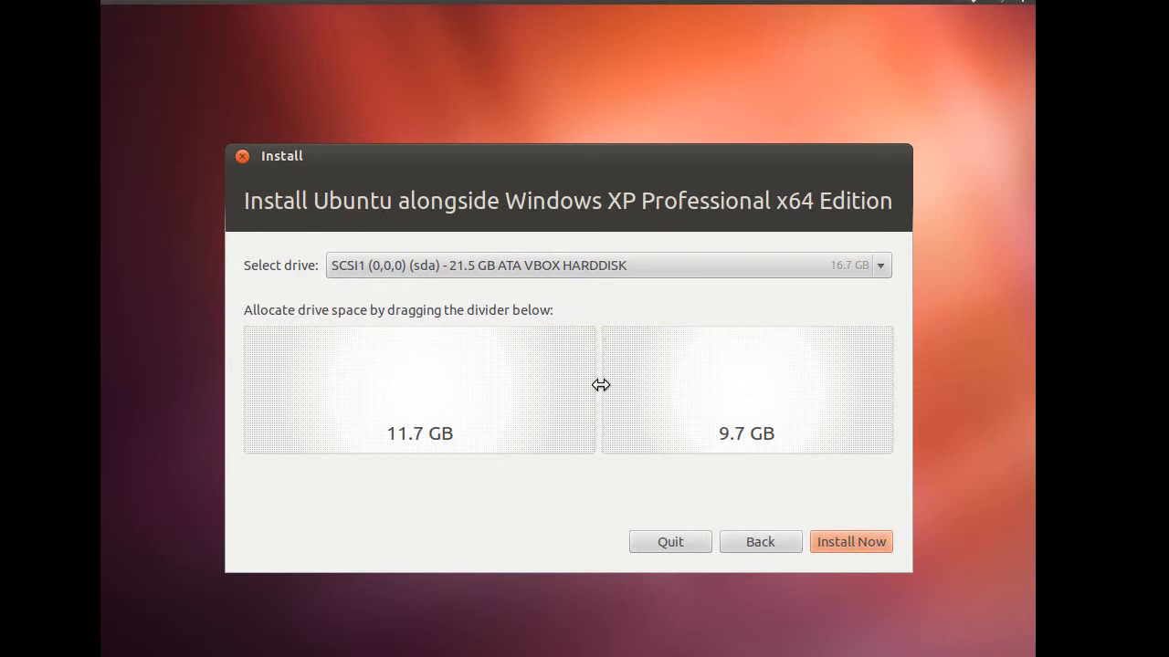
mouse_move(599, 385)
left_mouse_down()
mouse_move(487, 385)
mouse_move(589, 386)
left_mouse_up()
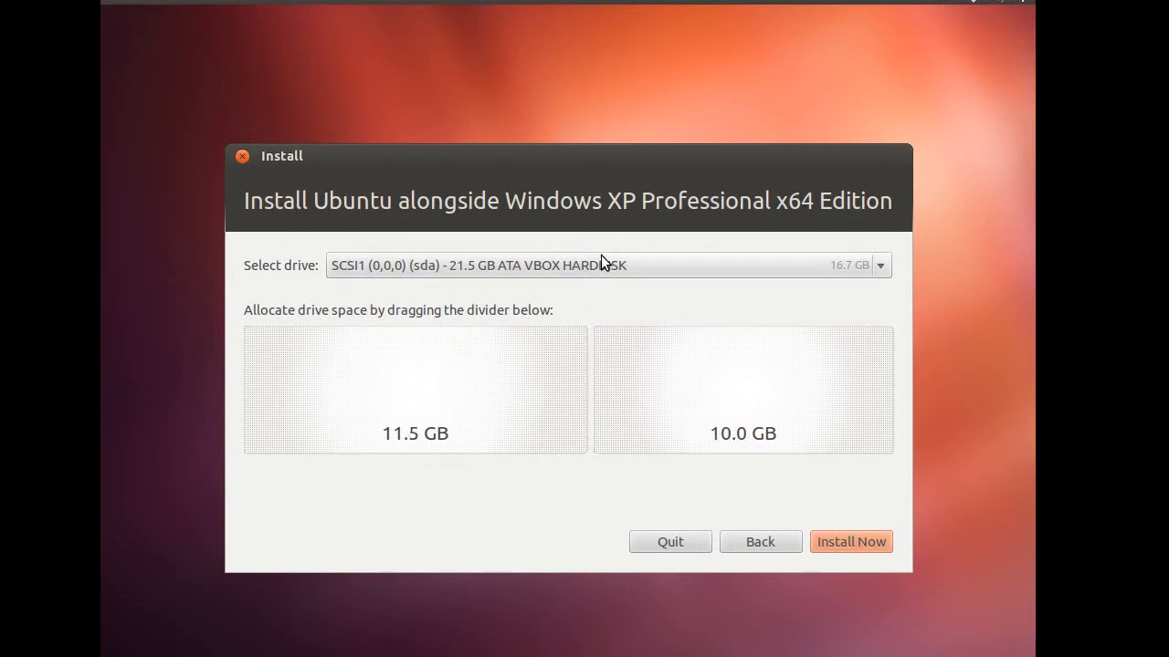
left_click(860, 544)
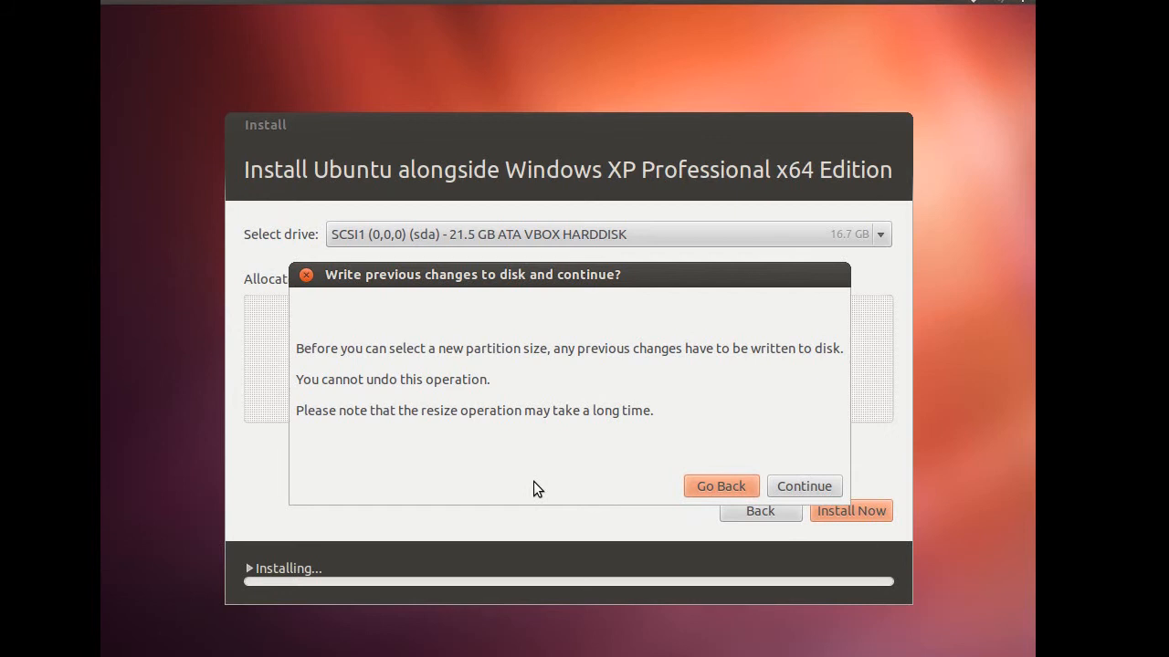
left_click(807, 489)
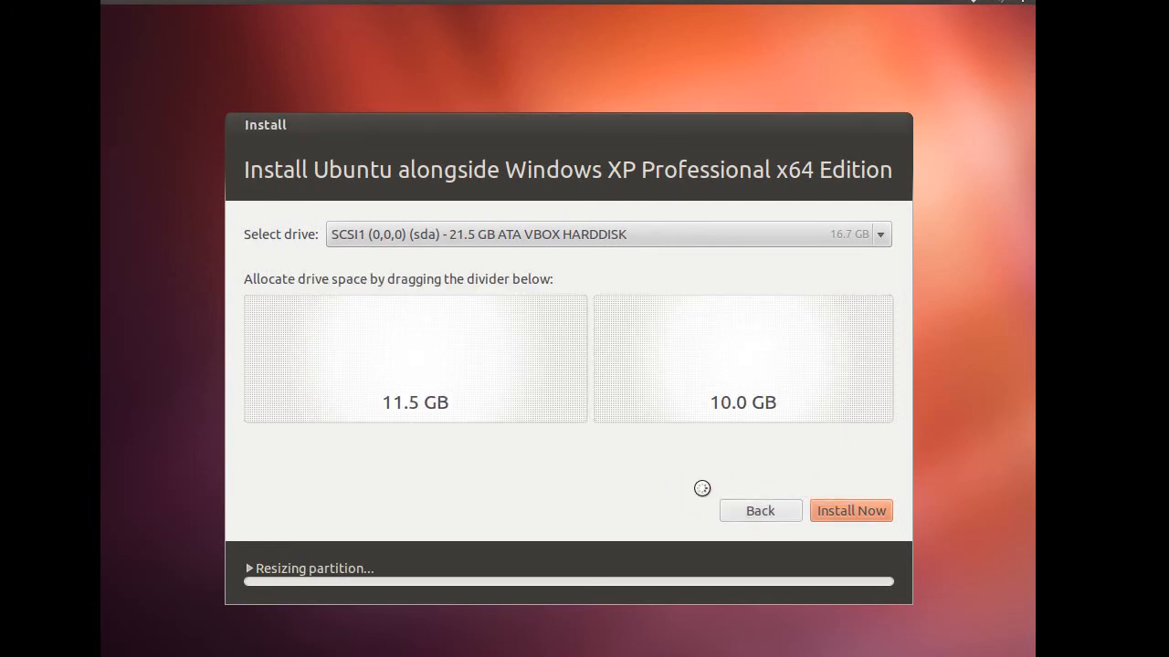